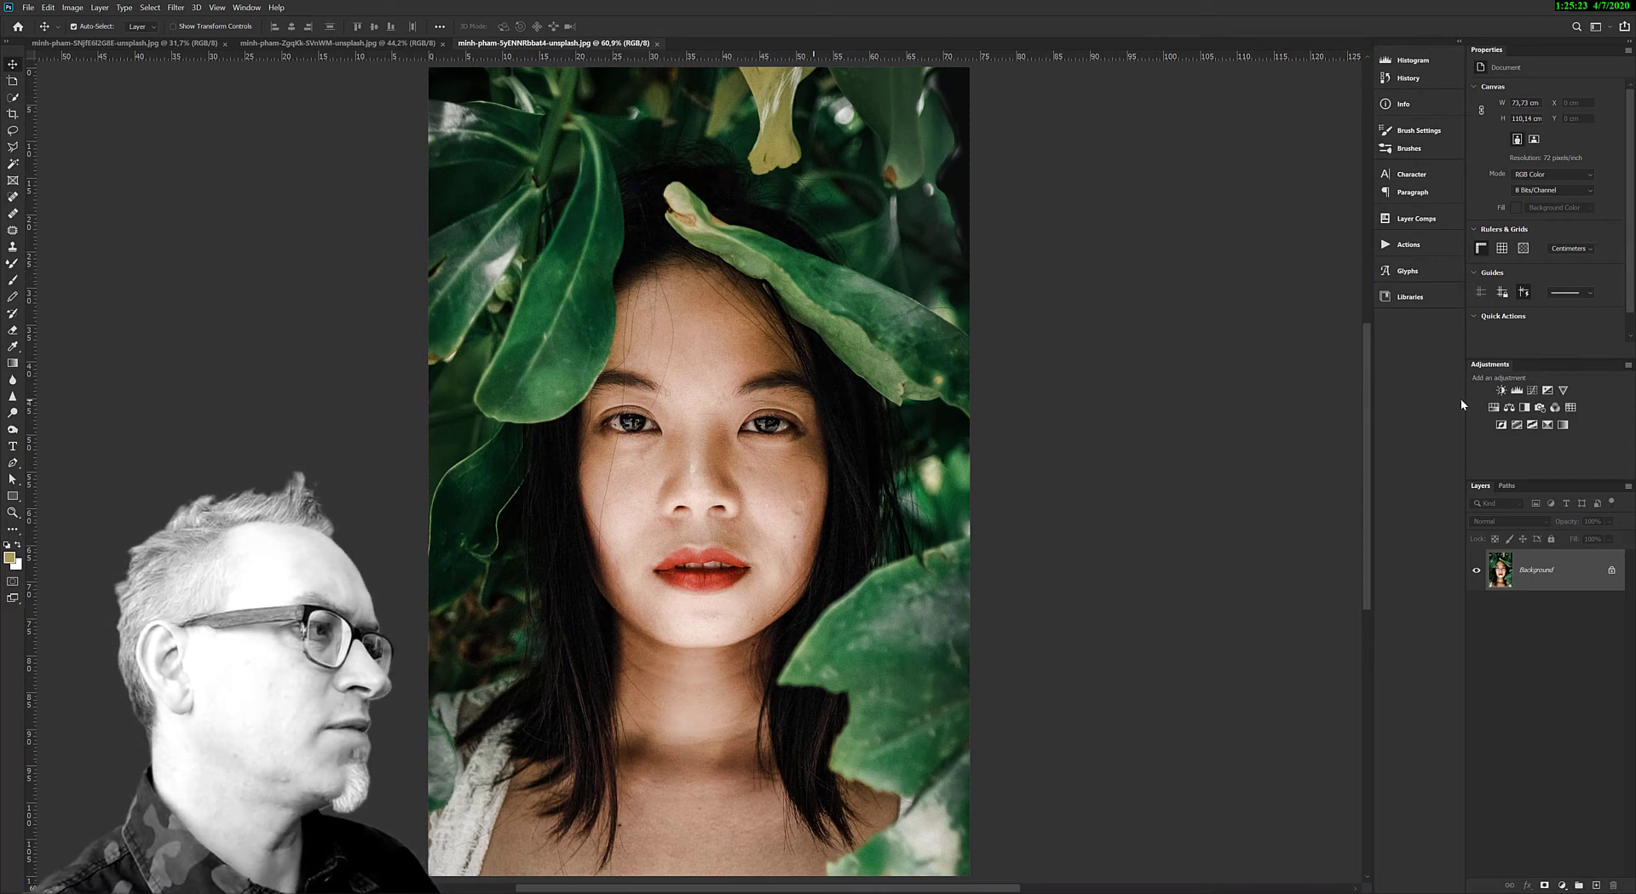
Add a Curves adjustment layer to the leaf portrait, lifting the black point to about output 41 and placing a shadow point at input 62, output 75
{"action": "left_click", "coordinate": [1532, 390]}
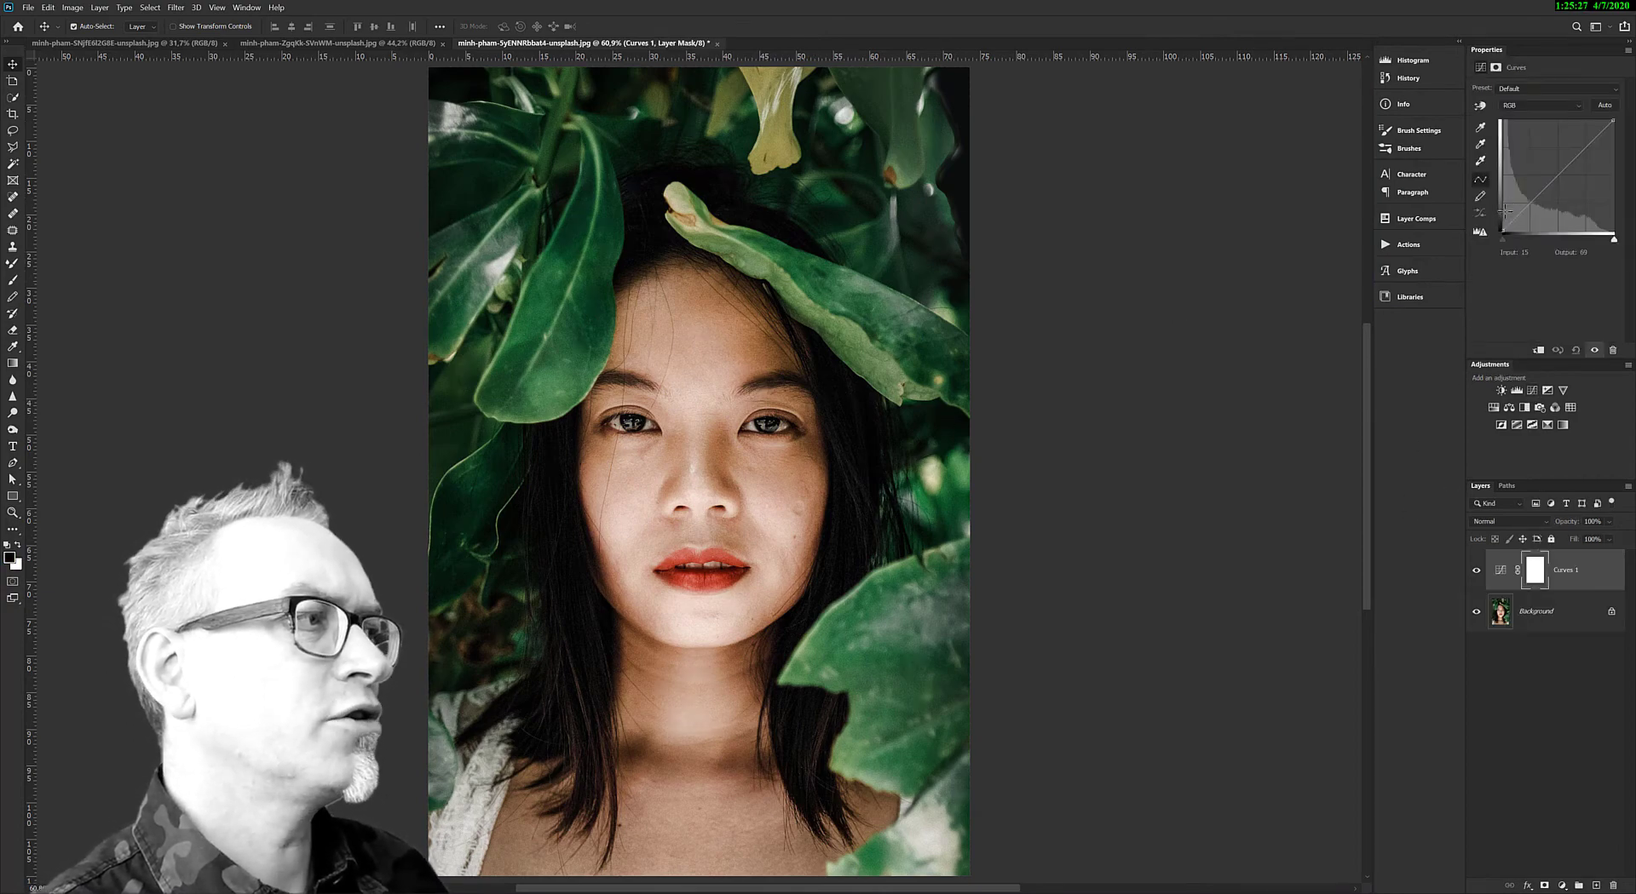
{"action": "mouse_move", "coordinate": [1502, 231]}
{"action": "left_mouse_down"}
{"action": "mouse_move", "coordinate": [1502, 183]}
{"action": "mouse_move", "coordinate": [1501, 215]}
{"action": "mouse_move", "coordinate": [1486, 213]}
{"action": "left_mouse_up"}
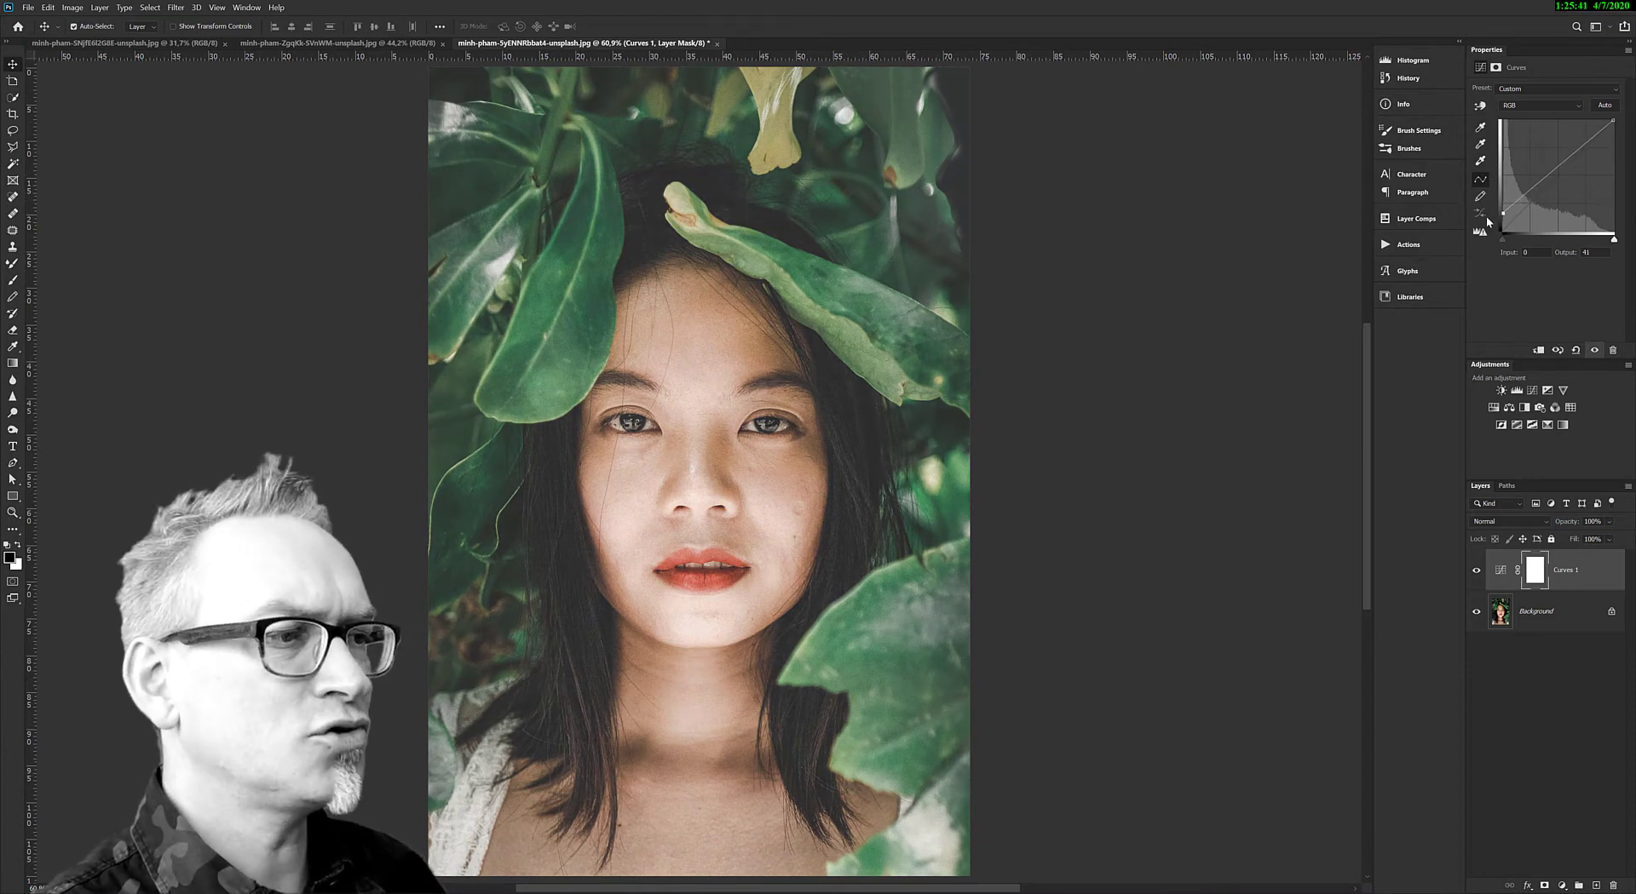
{"action": "left_click", "coordinate": [1526, 193]}
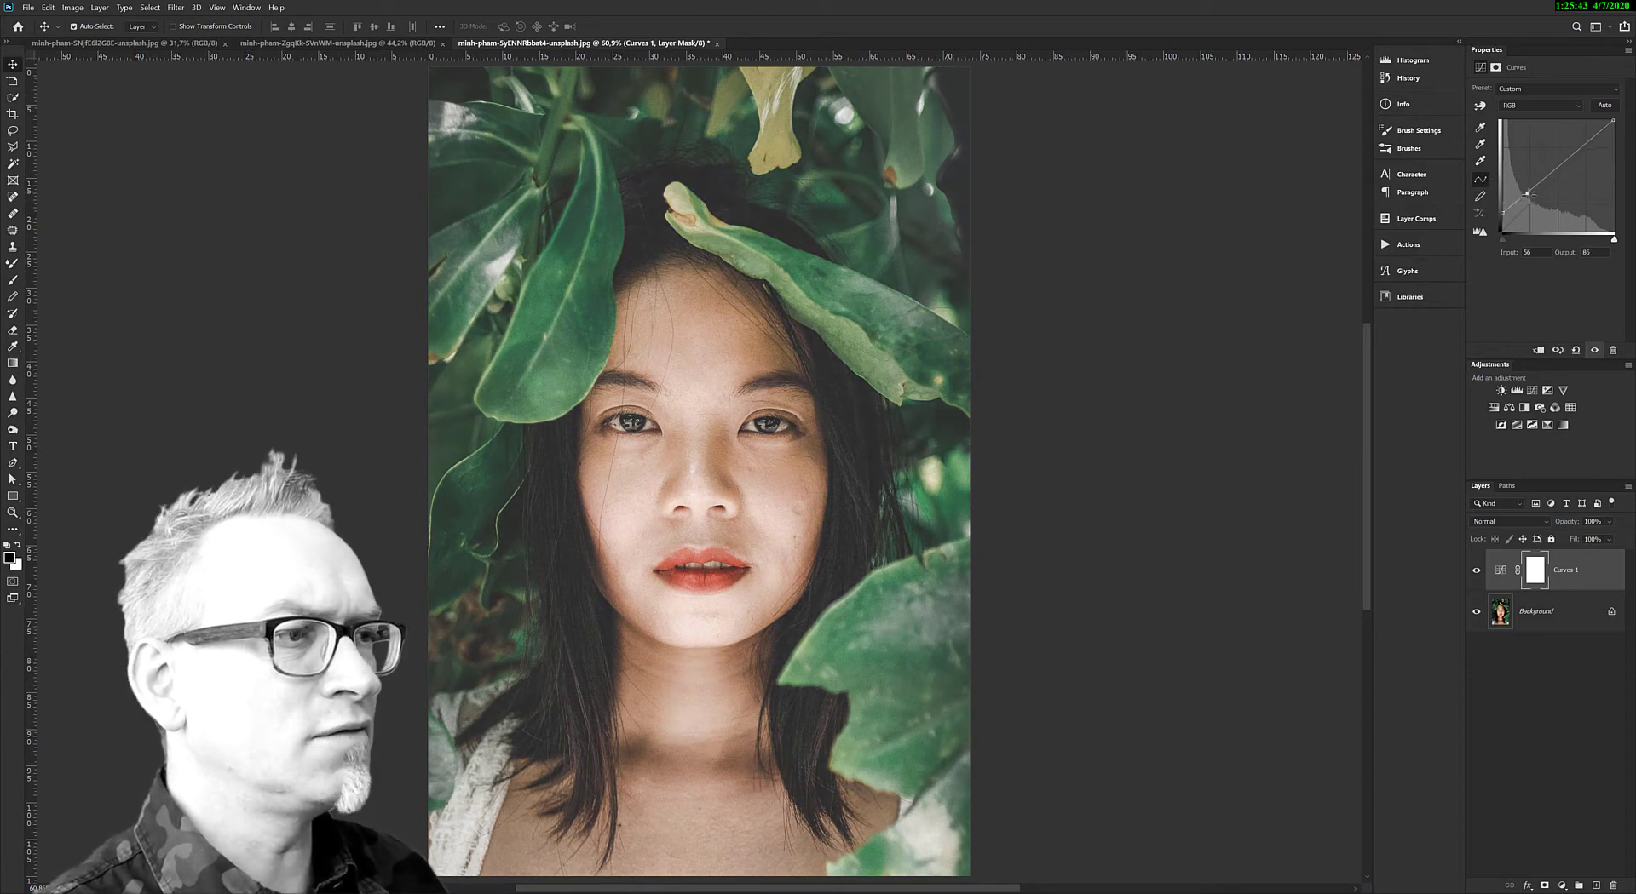
{"action": "left_click_drag", "start_coordinate": [1526, 193], "coordinate": [1530, 198]}
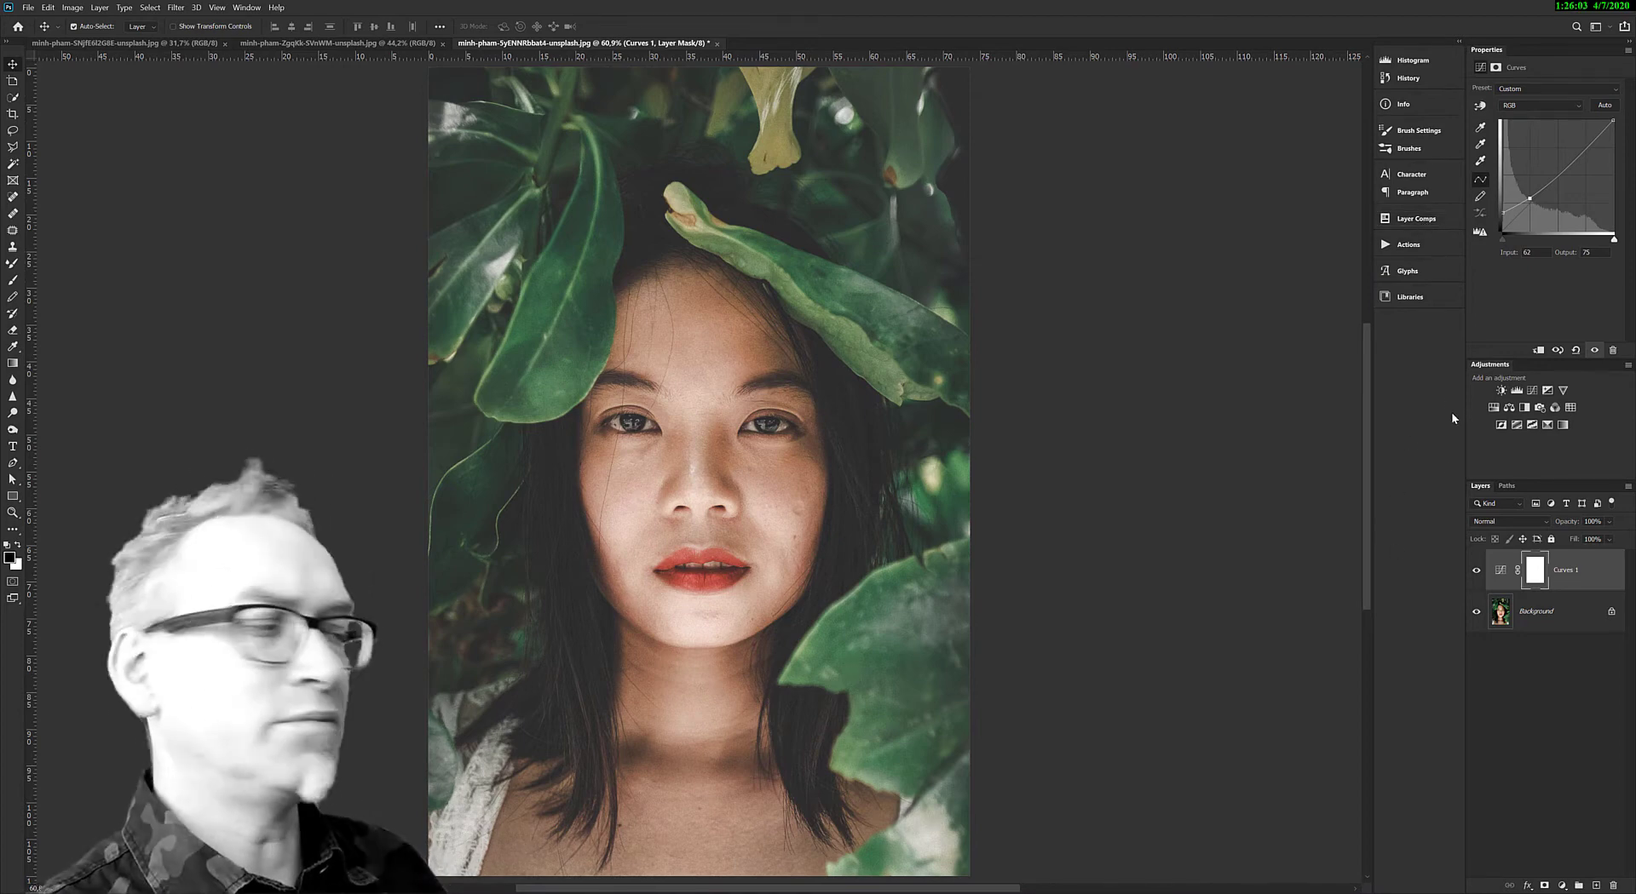
Add a Vibrance adjustment layer with Vibrance -29 and Saturation -5, and compare the portrait with and without both adjustments
{"action": "left_click", "coordinate": [1562, 390]}
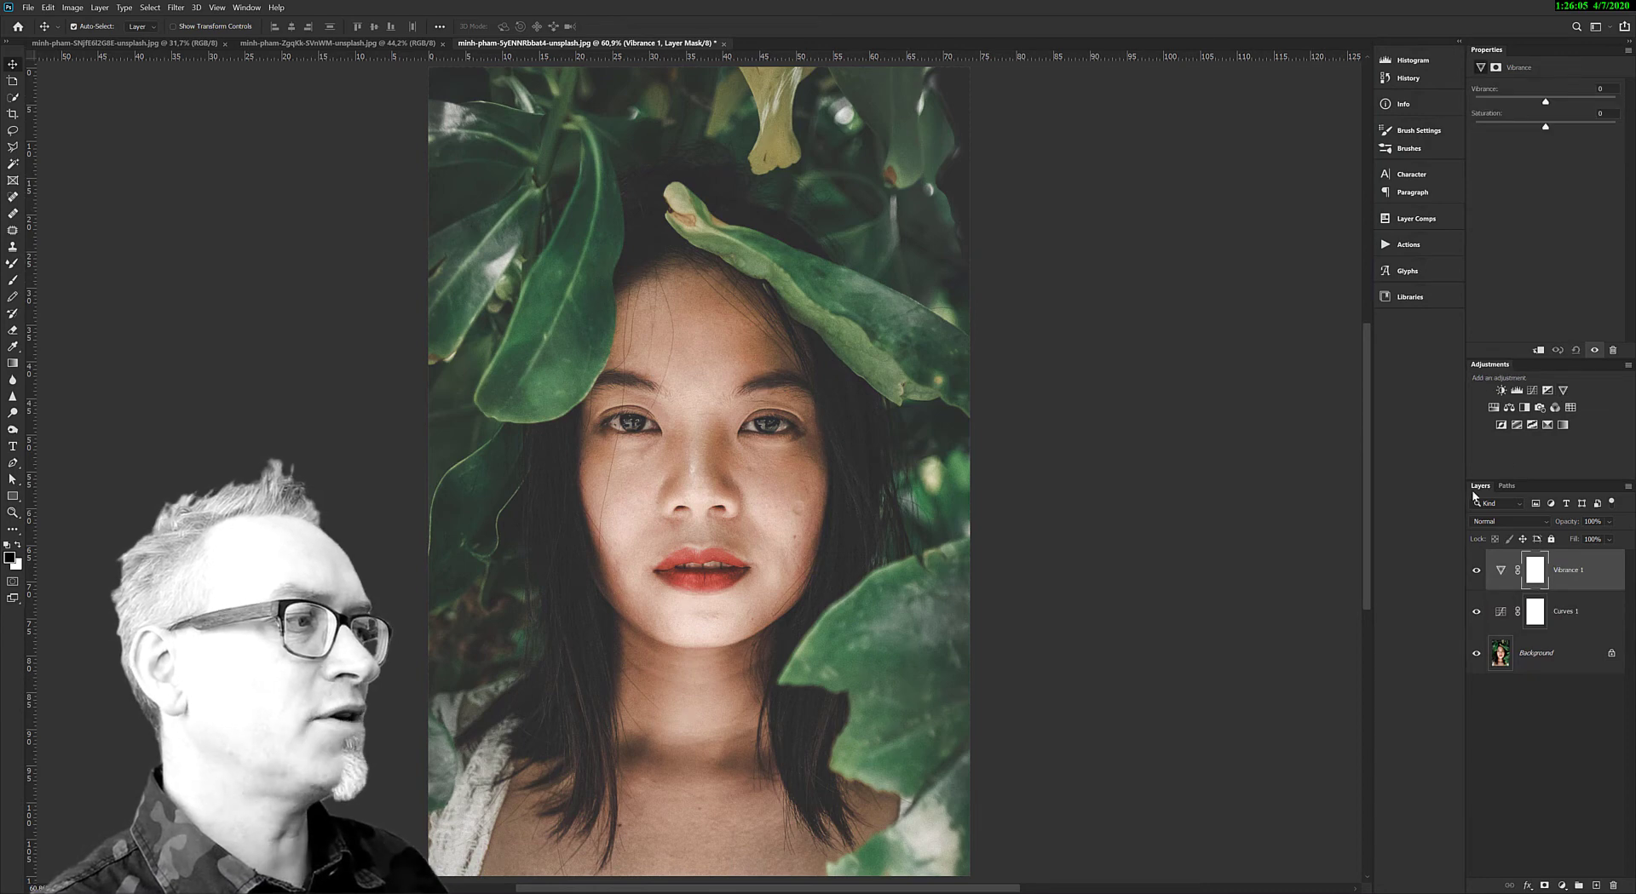
{"action": "mouse_move", "coordinate": [1547, 107]}
{"action": "left_mouse_down"}
{"action": "mouse_move", "coordinate": [1512, 107]}
{"action": "mouse_move", "coordinate": [1541, 127]}
{"action": "left_mouse_up"}
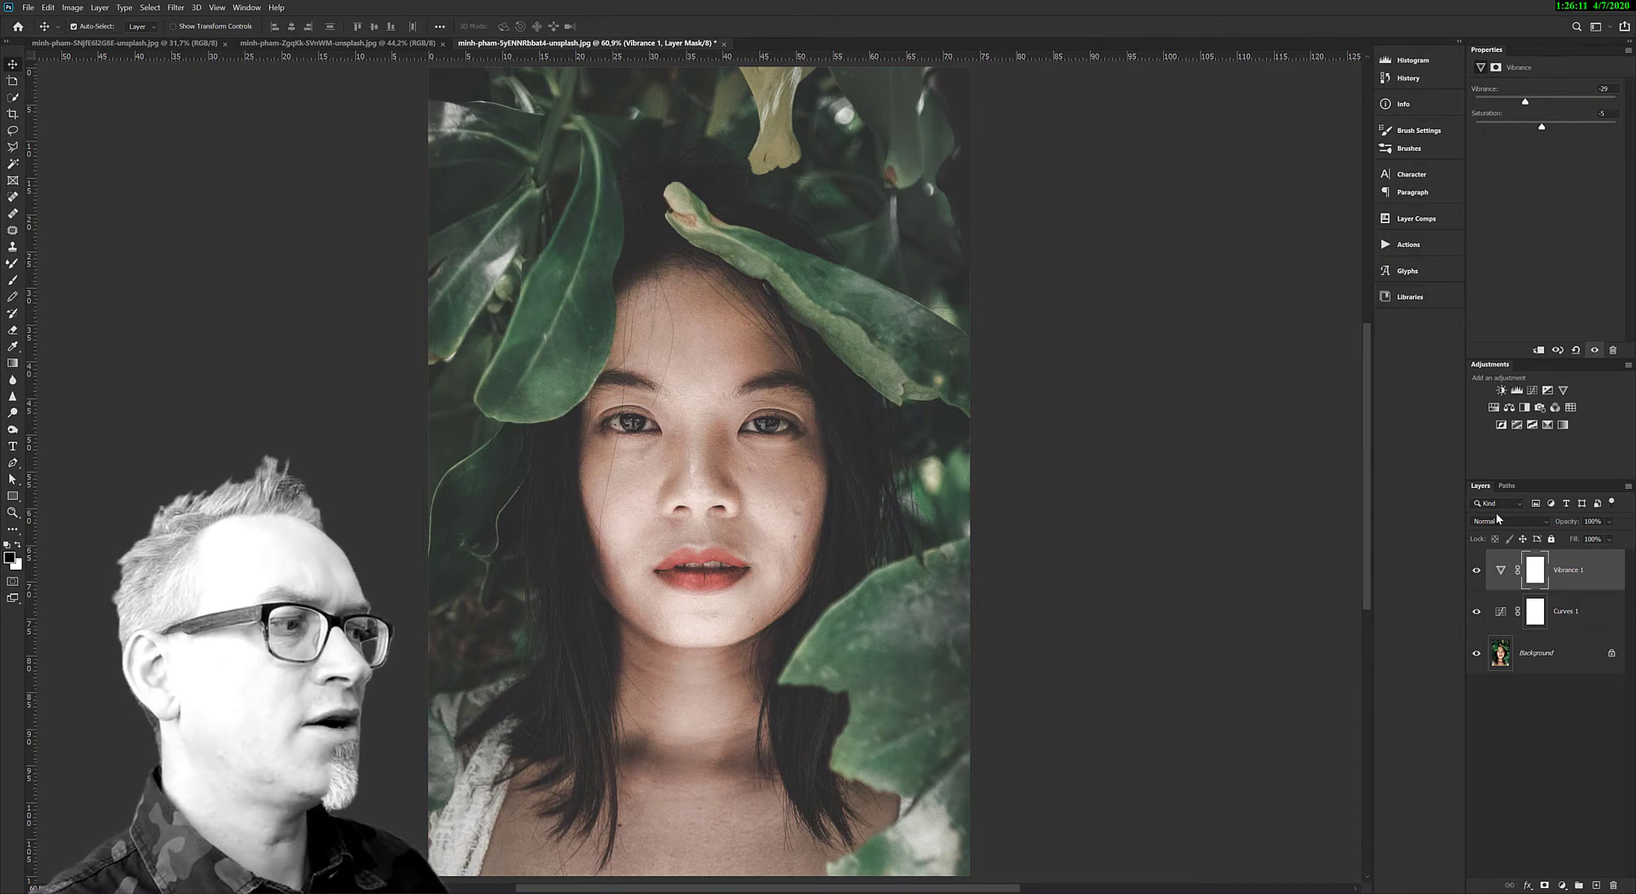
{"action": "left_click", "coordinate": [1476, 573]}
{"action": "left_click", "coordinate": [1479, 619]}
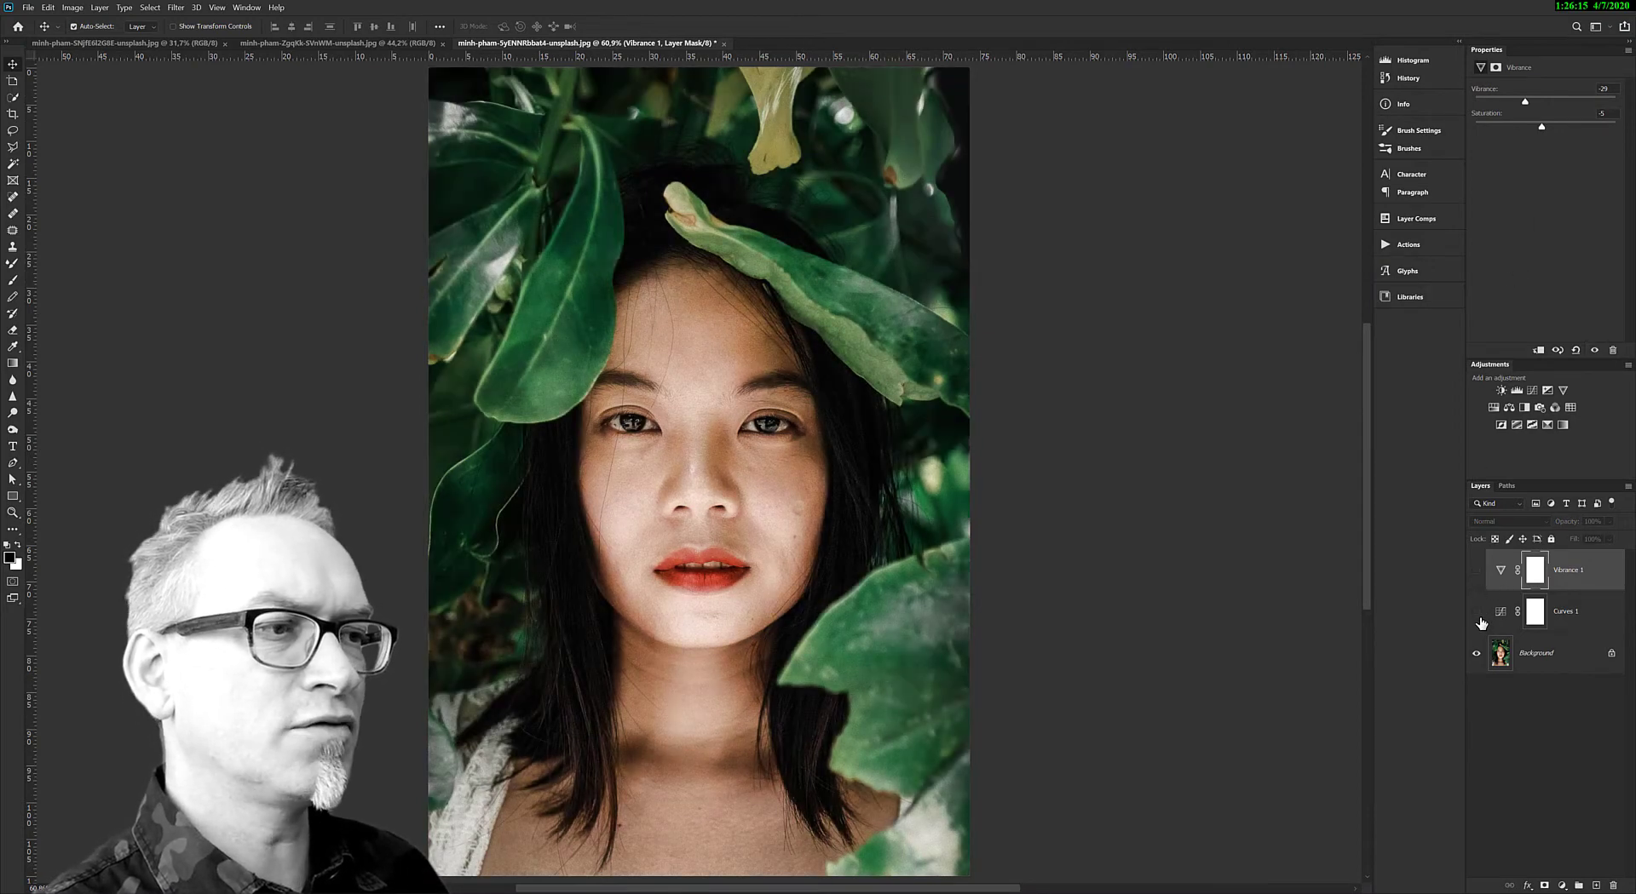
{"action": "left_click", "coordinate": [1476, 613]}
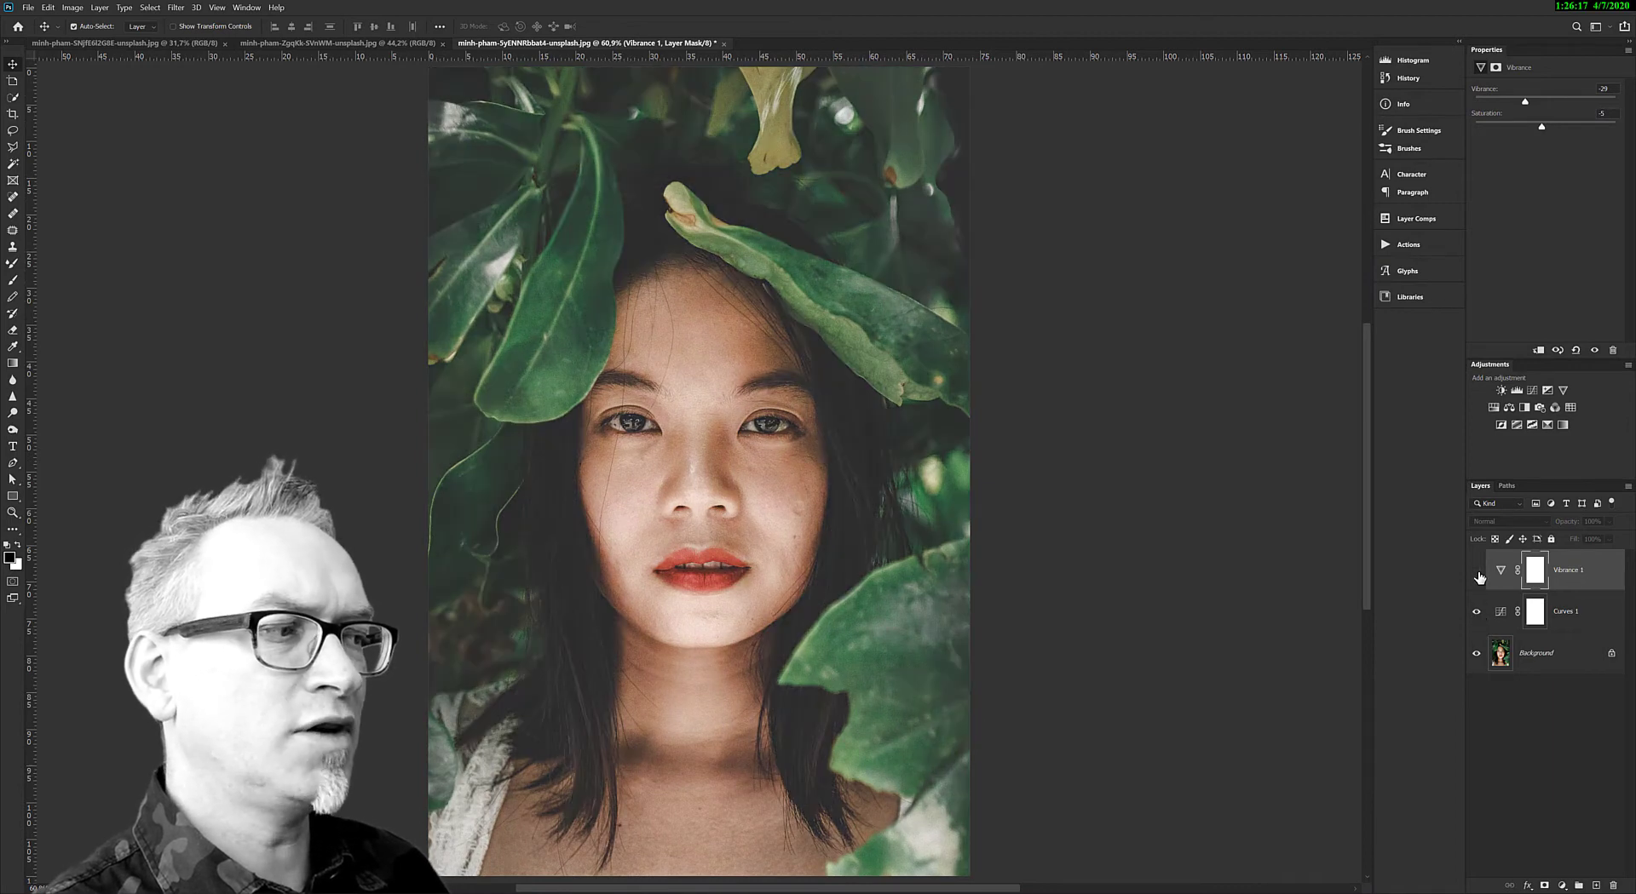
{"action": "left_click", "coordinate": [1477, 574]}
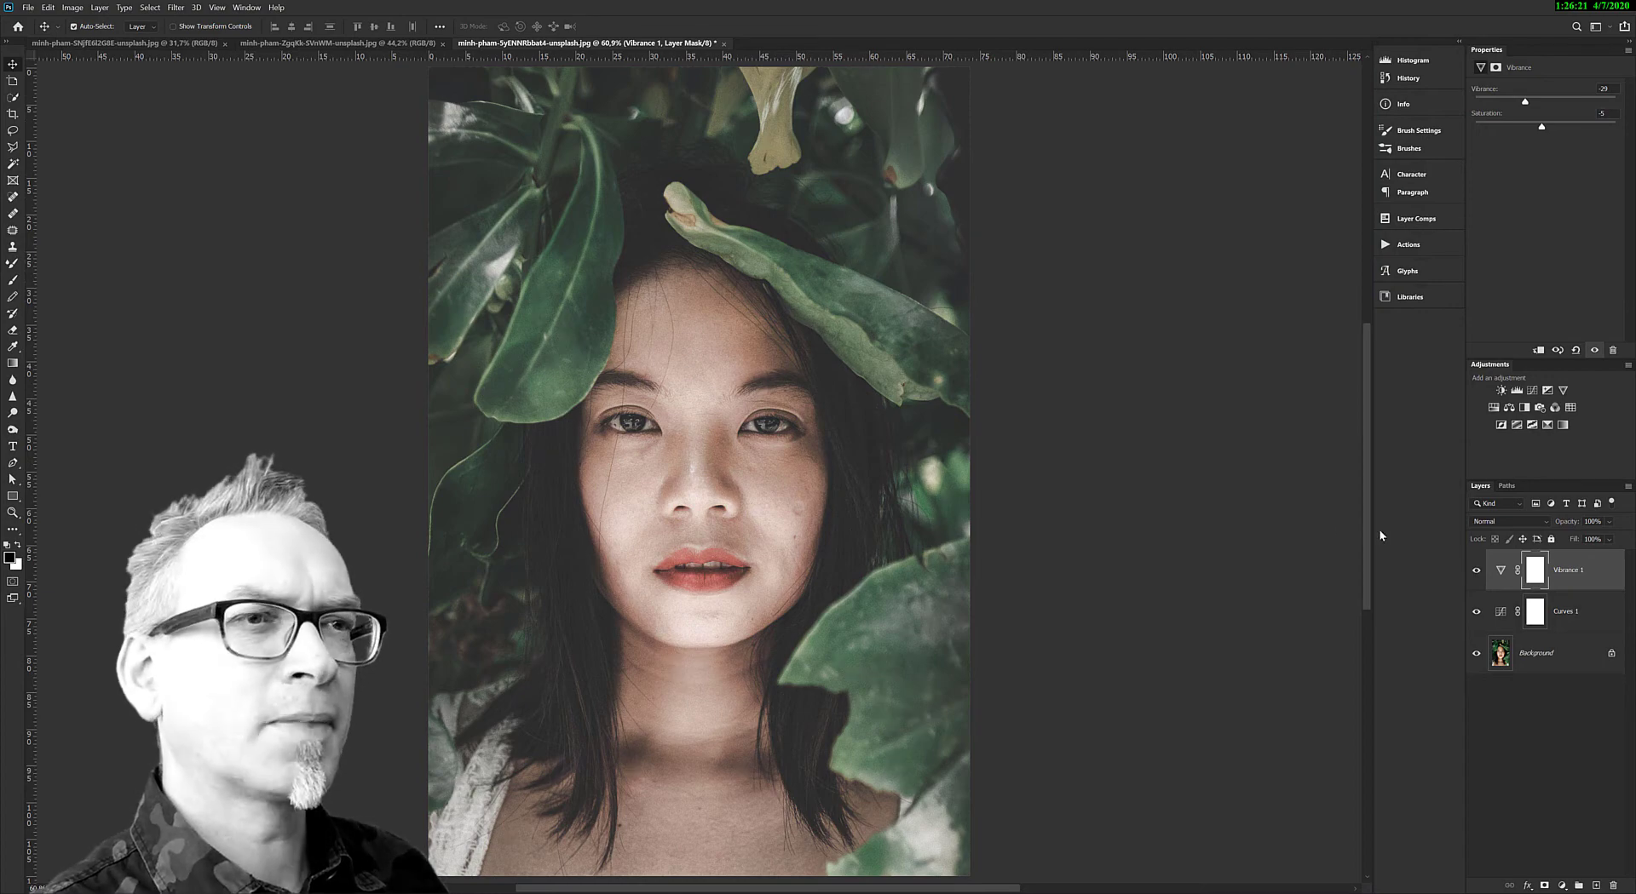
Look through the other two open photos and arrange all three documents side by side with the 3-up Vertical layout
{"action": "left_click", "coordinate": [293, 42]}
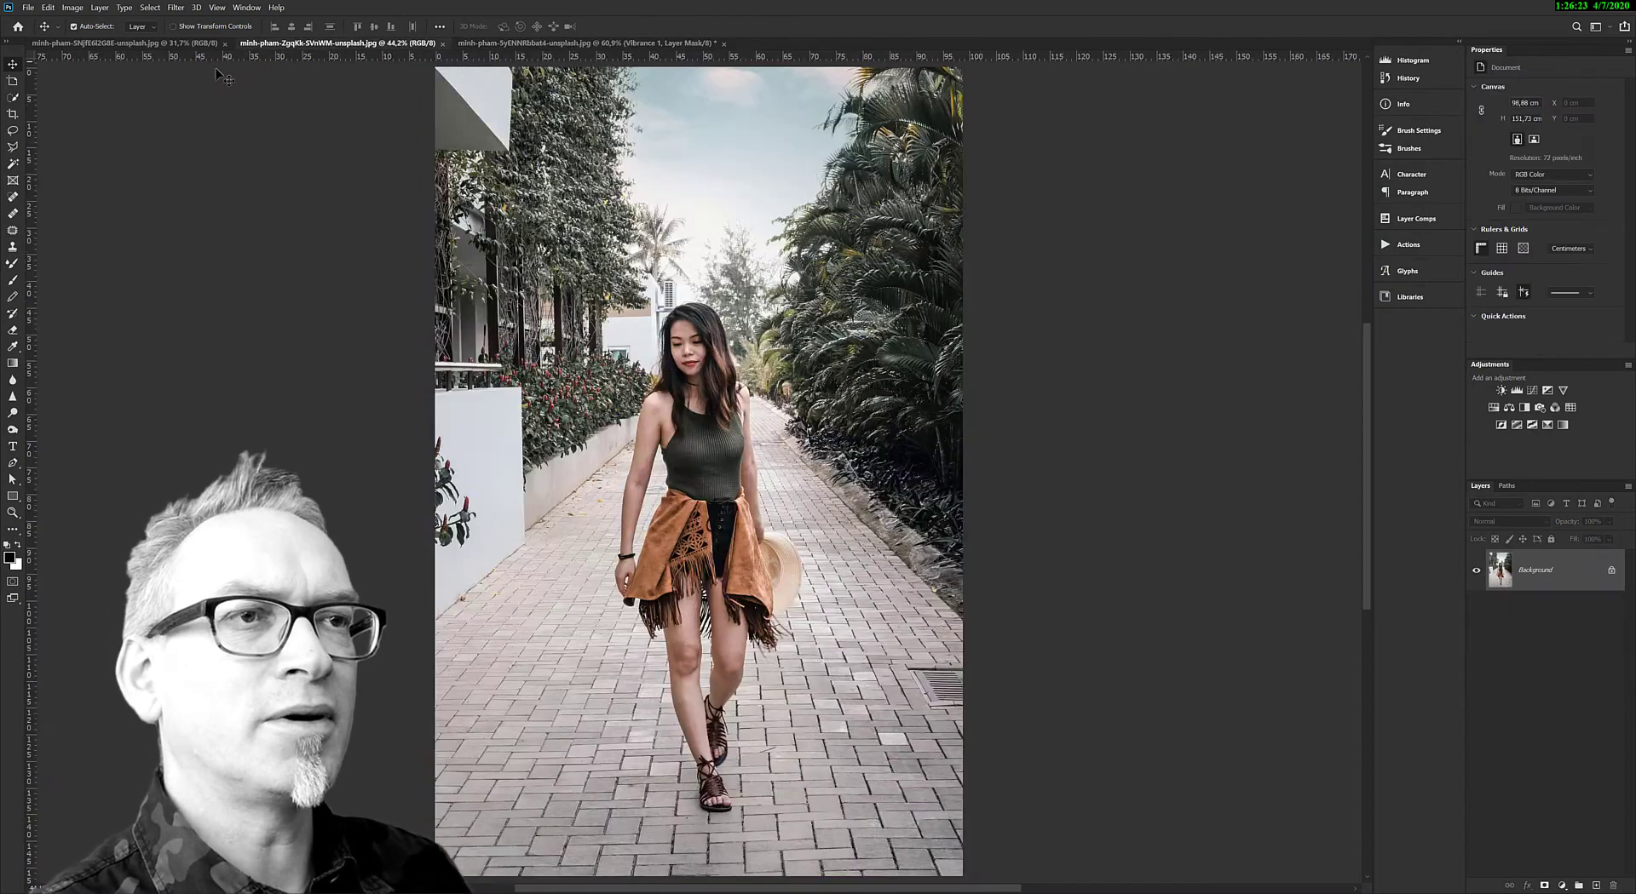
{"action": "left_click", "coordinate": [186, 42]}
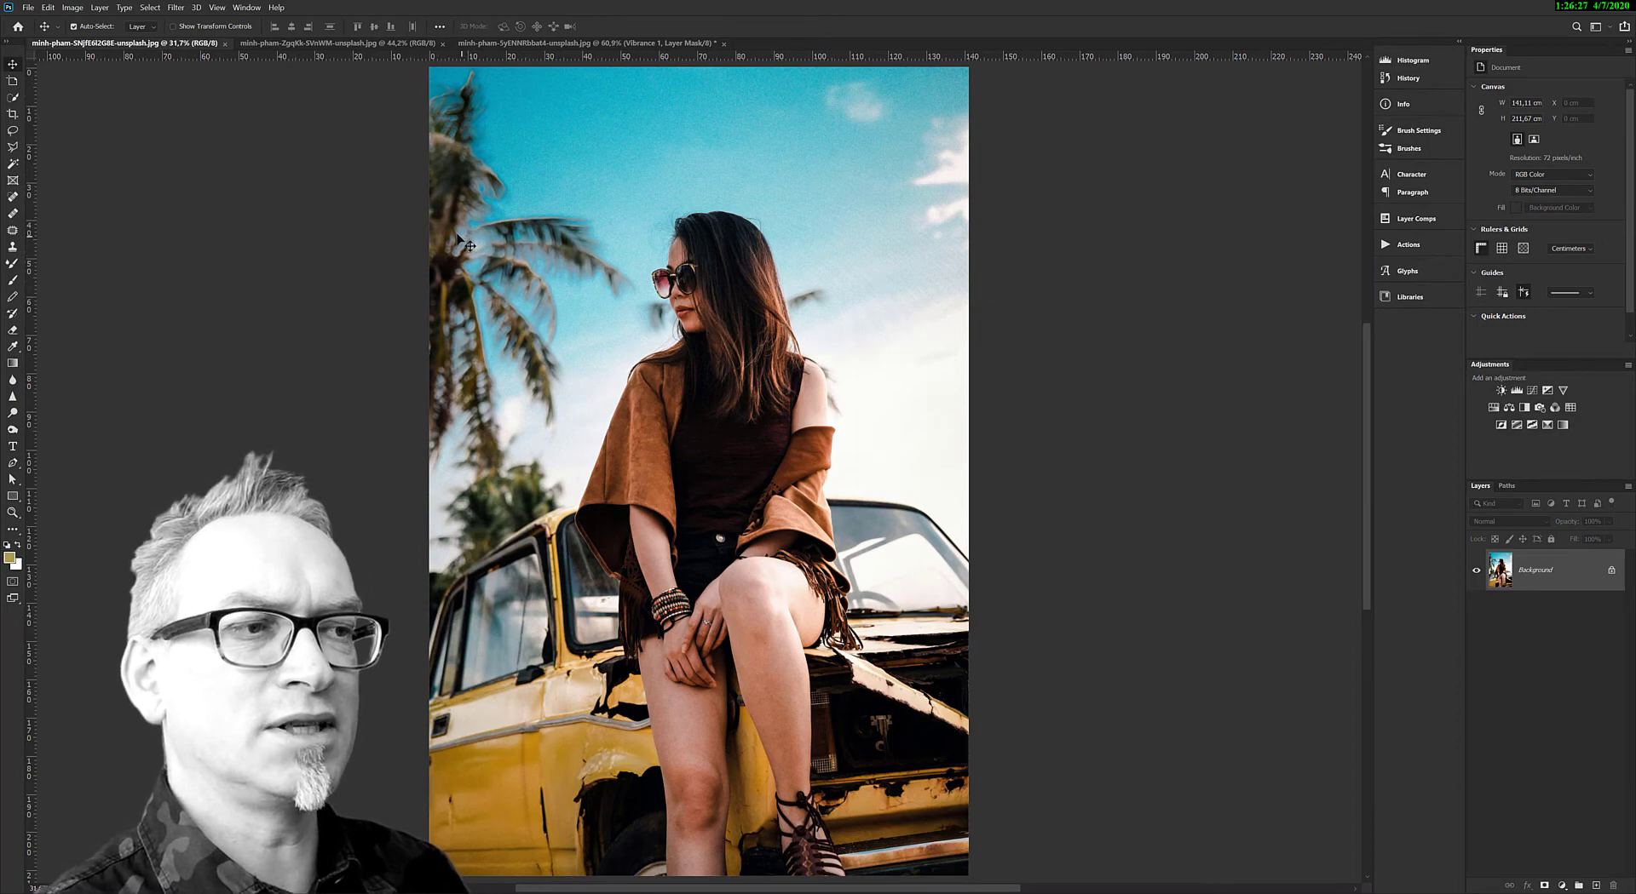
{"action": "left_click", "coordinate": [318, 42]}
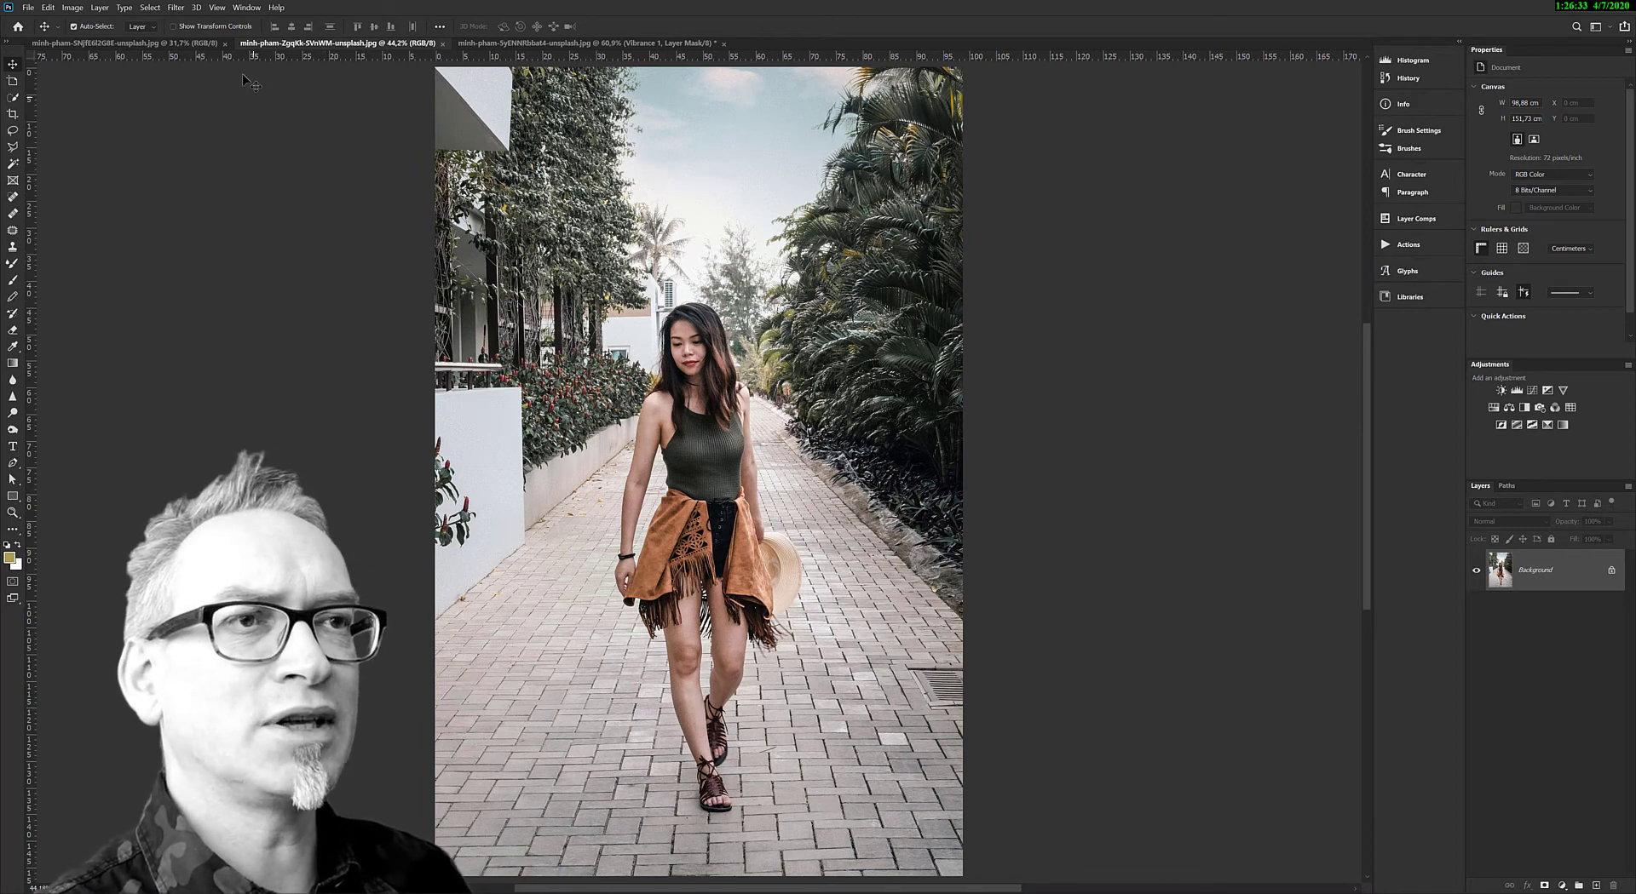
{"action": "left_click", "coordinate": [244, 7]}
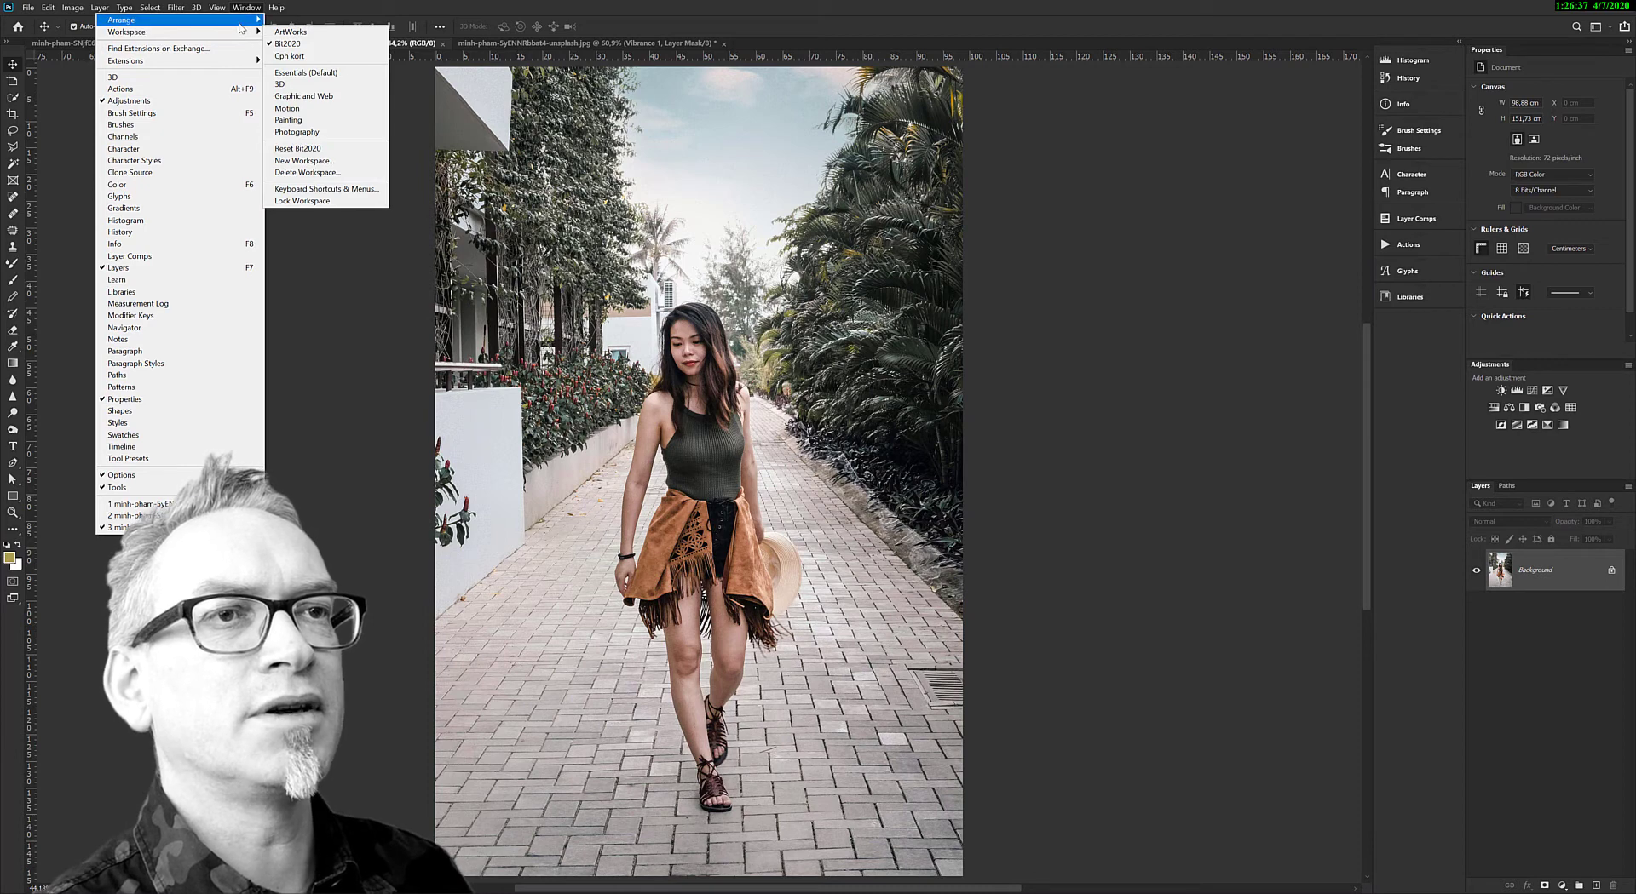
{"action": "mouse_move", "coordinate": [247, 20]}
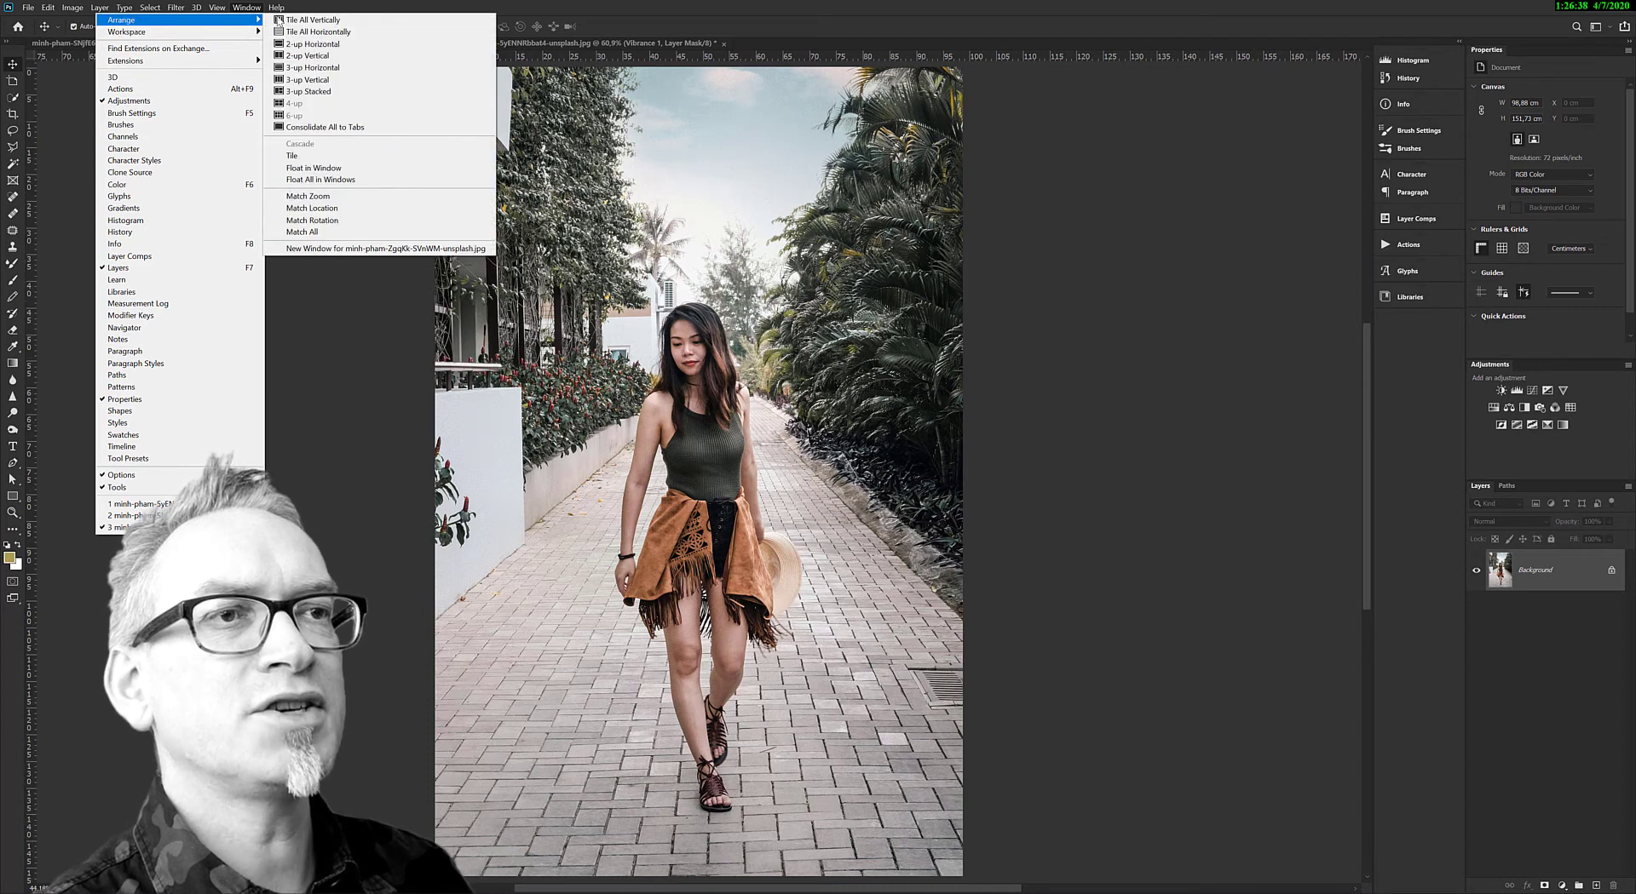
{"action": "left_click", "coordinate": [306, 79]}
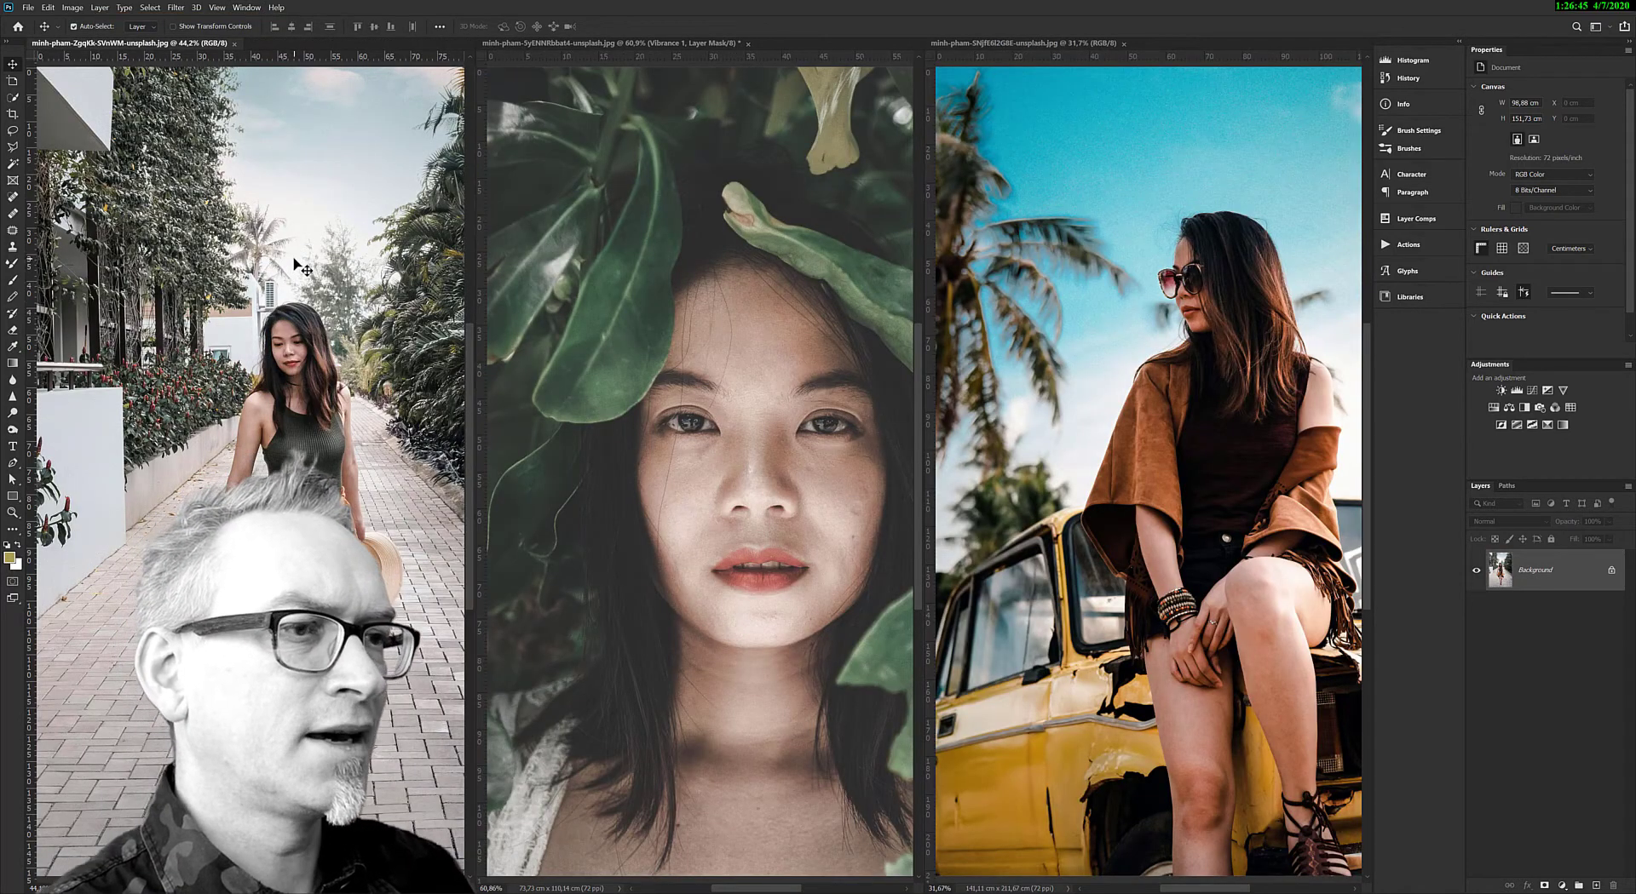
Zoom the leaf portrait to 100%, enable Zoom All Windows and zoom the three photos together
{"action": "left_click", "coordinate": [691, 42]}
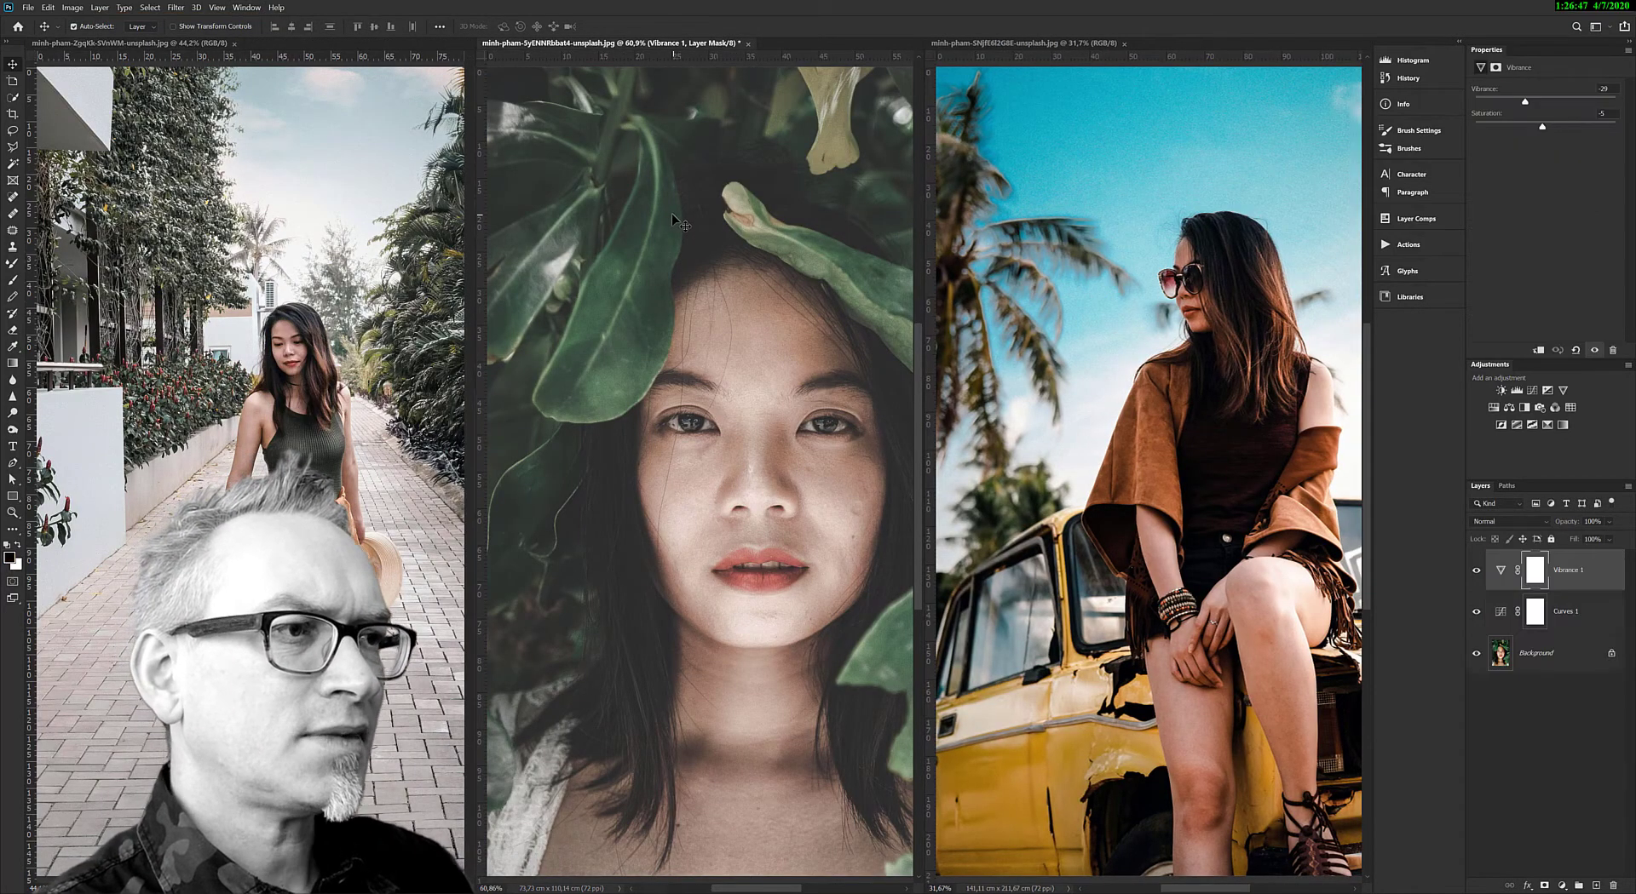
{"action": "double_click", "coordinate": [13, 513]}
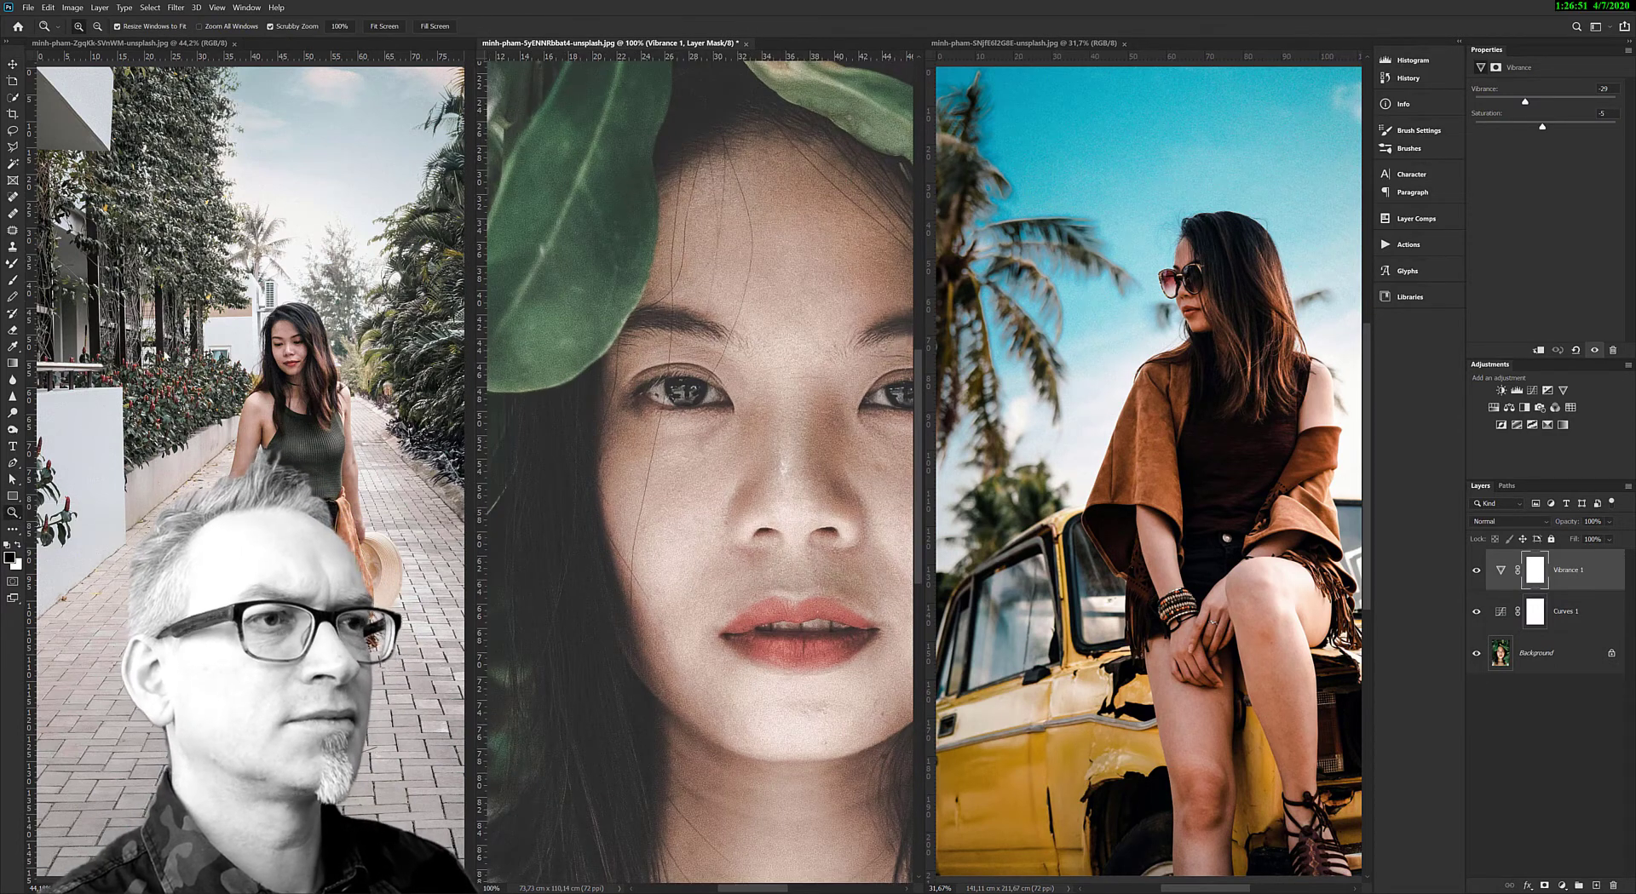
{"action": "left_click", "coordinate": [230, 26]}
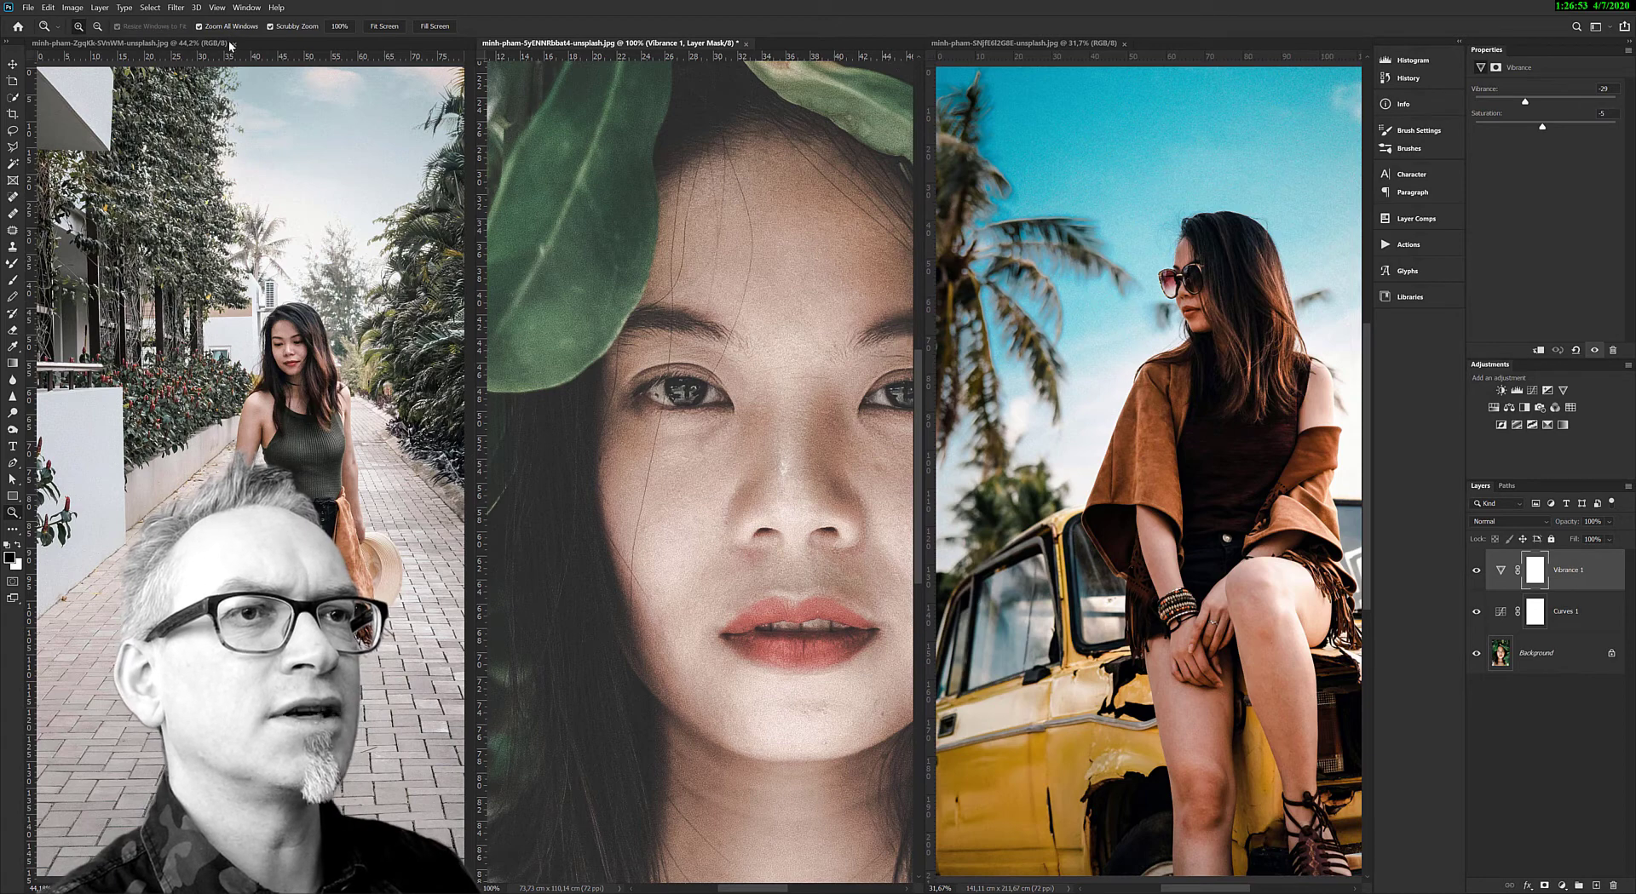
{"action": "left_click_drag", "start_coordinate": [695, 302], "coordinate": [641, 305]}
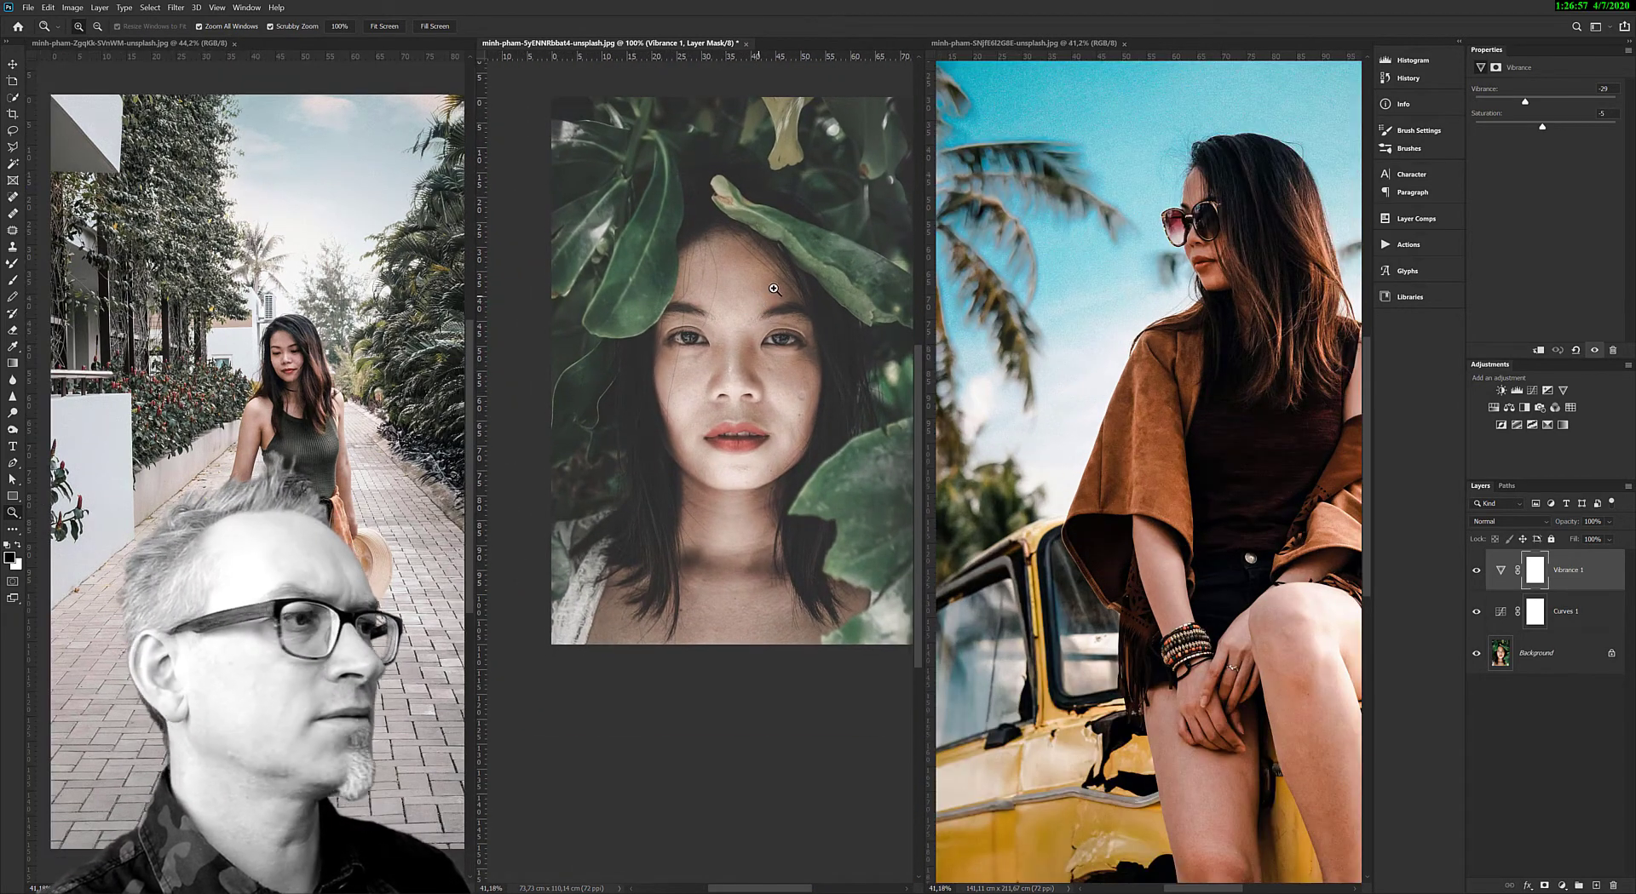
{"action": "mouse_move", "coordinate": [742, 301]}
{"action": "left_mouse_down"}
{"action": "mouse_move", "coordinate": [775, 303]}
{"action": "mouse_move", "coordinate": [740, 306]}
{"action": "left_mouse_up"}
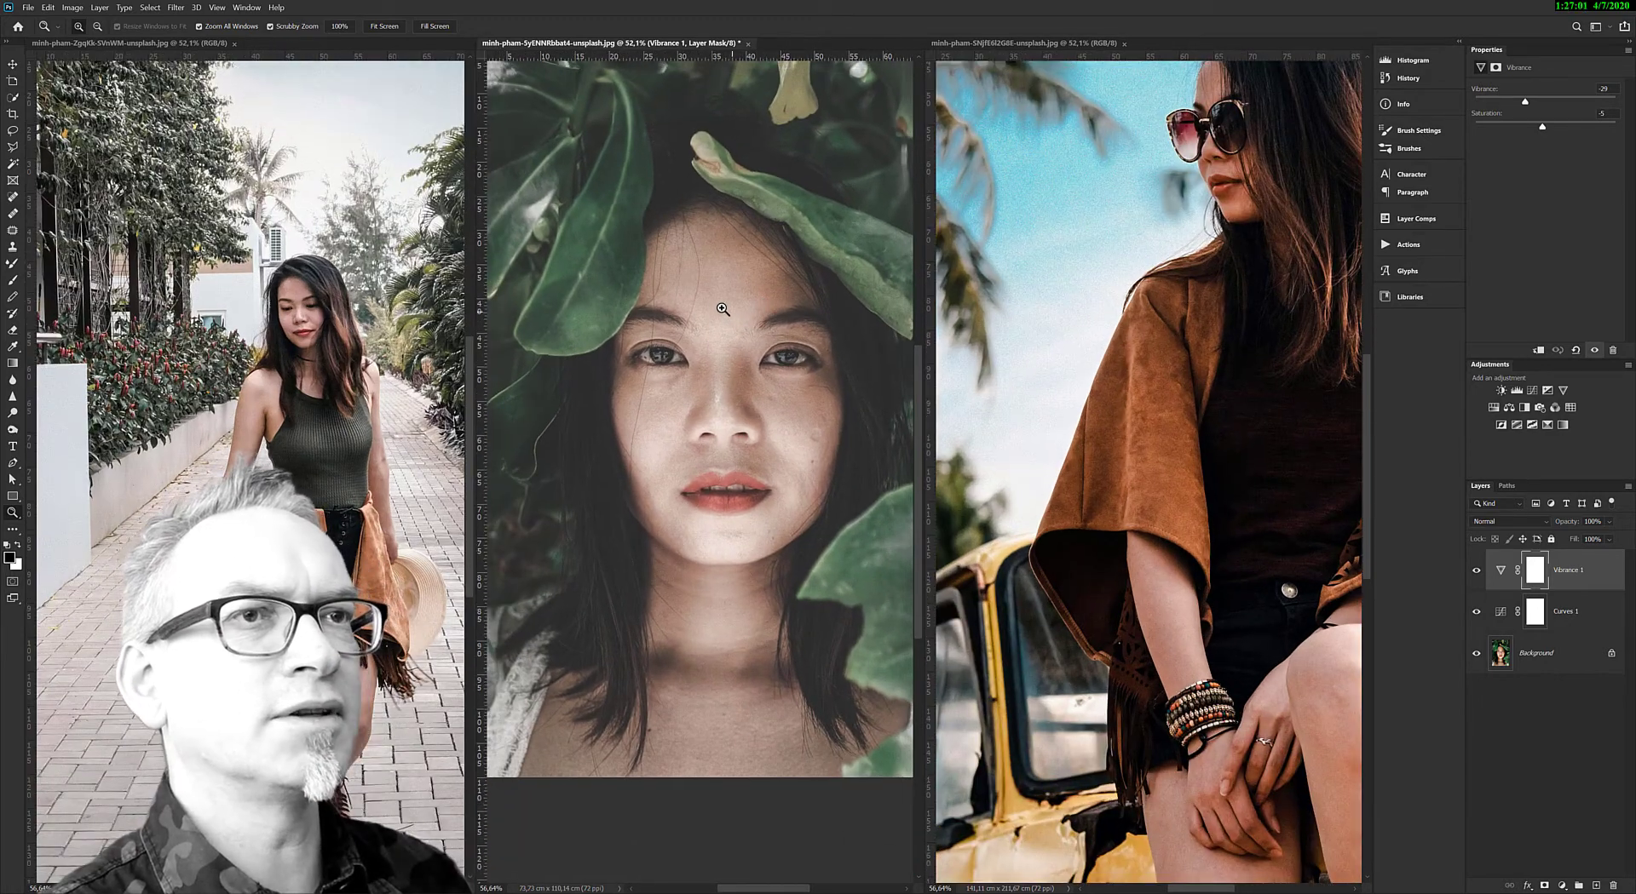
Fit the leaf portrait, the yellow car photo and the walkway photo each to the screen
{"action": "left_click", "coordinate": [386, 29]}
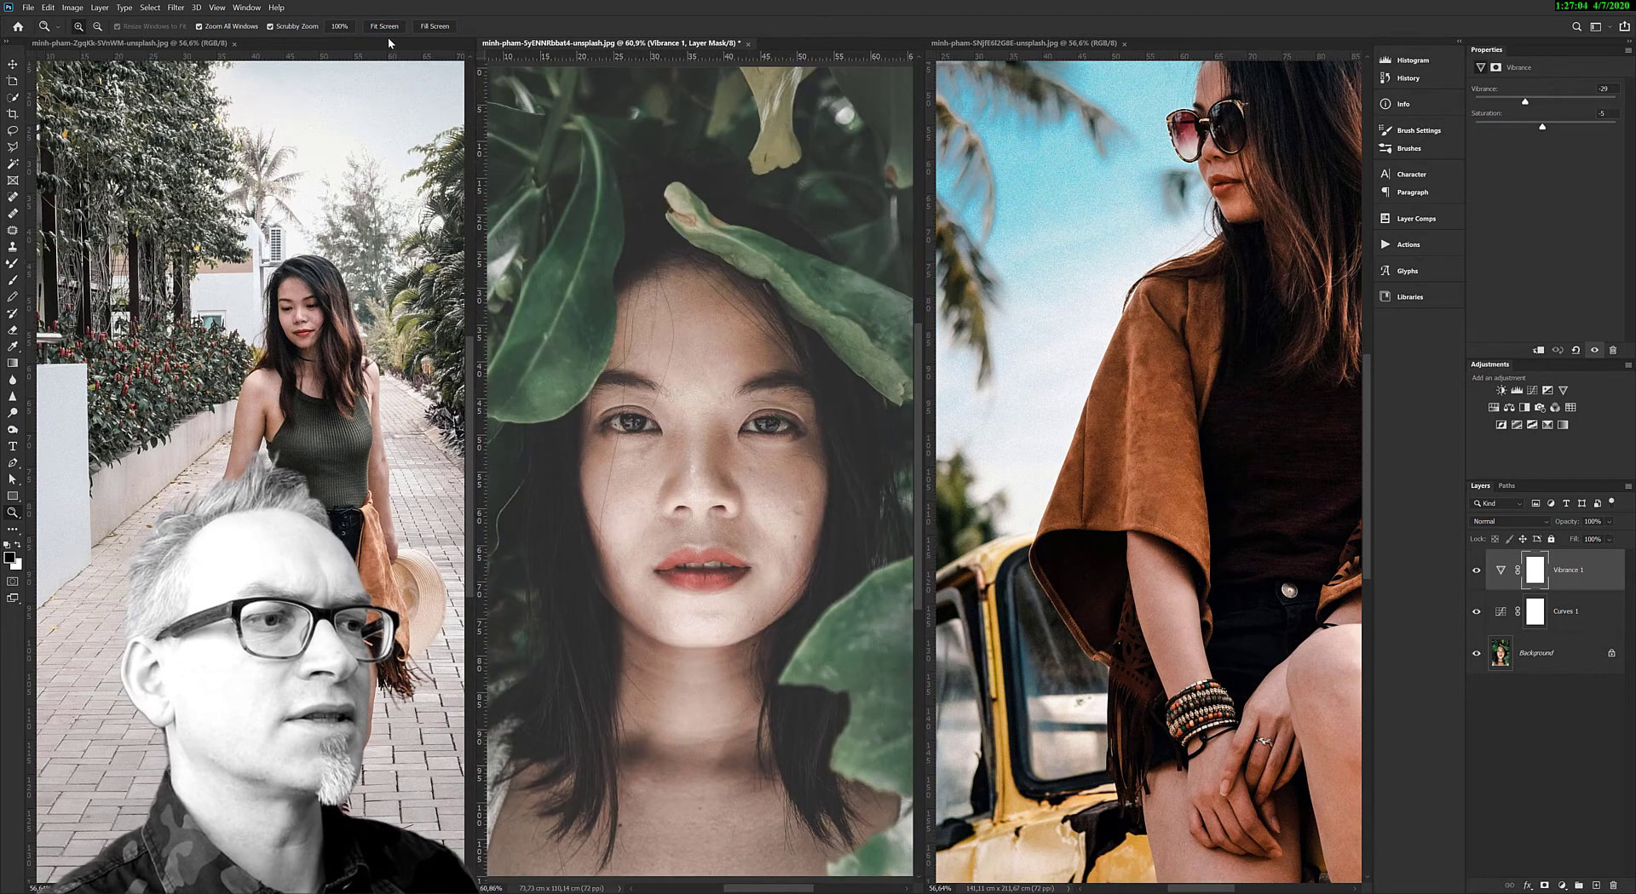
{"action": "left_click", "coordinate": [976, 44]}
{"action": "left_click", "coordinate": [383, 27]}
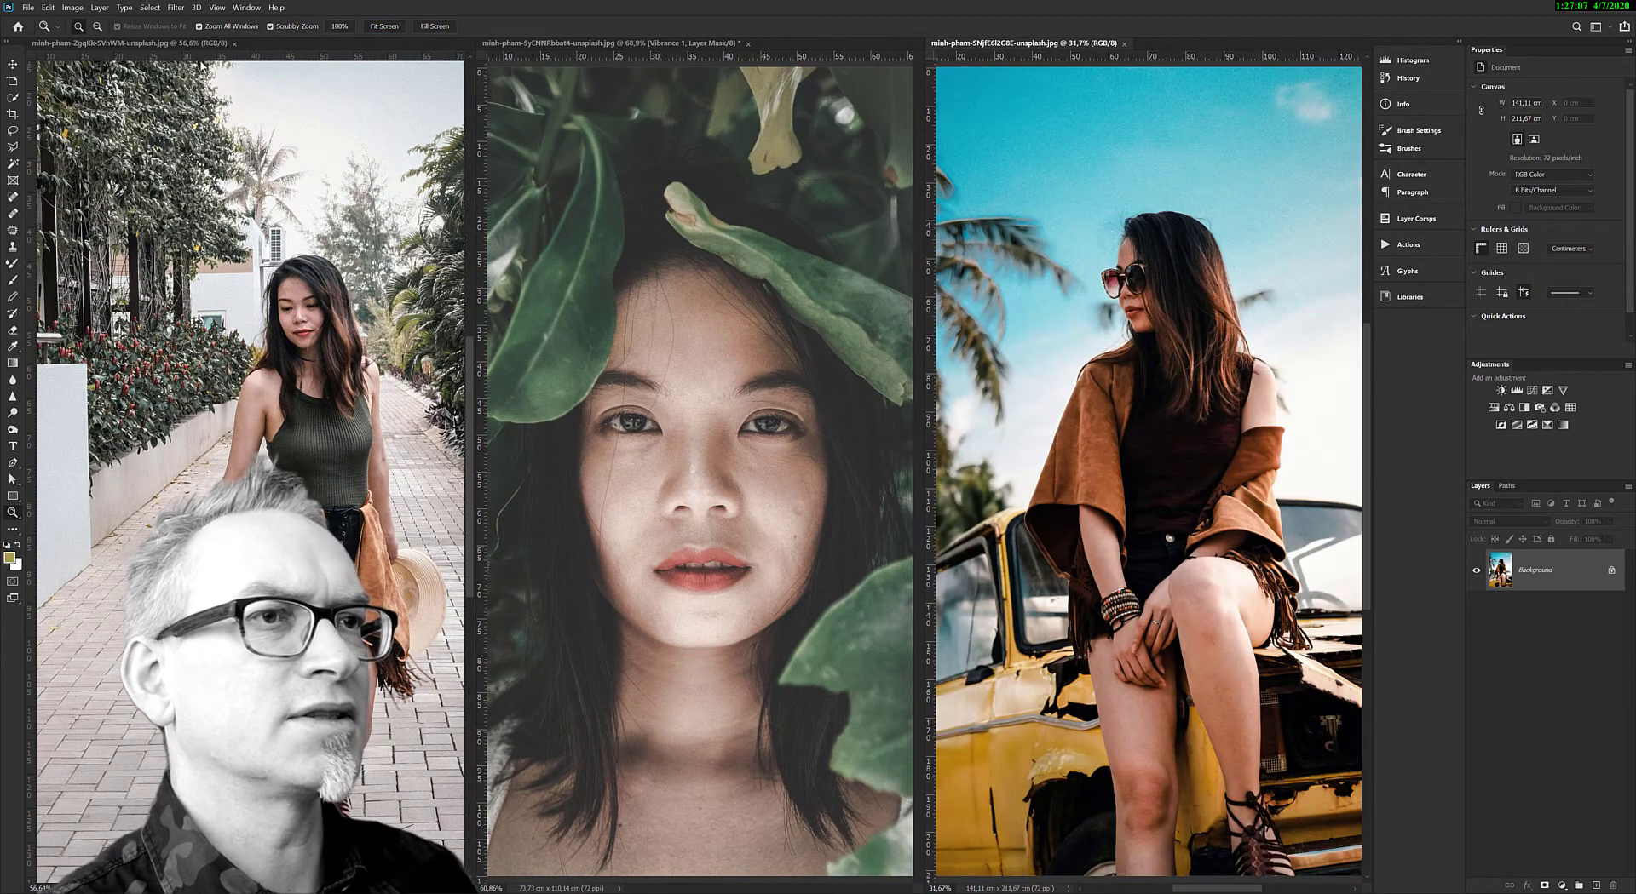
{"action": "key", "text": "ctrl+Tab"}
{"action": "left_click", "coordinate": [379, 29]}
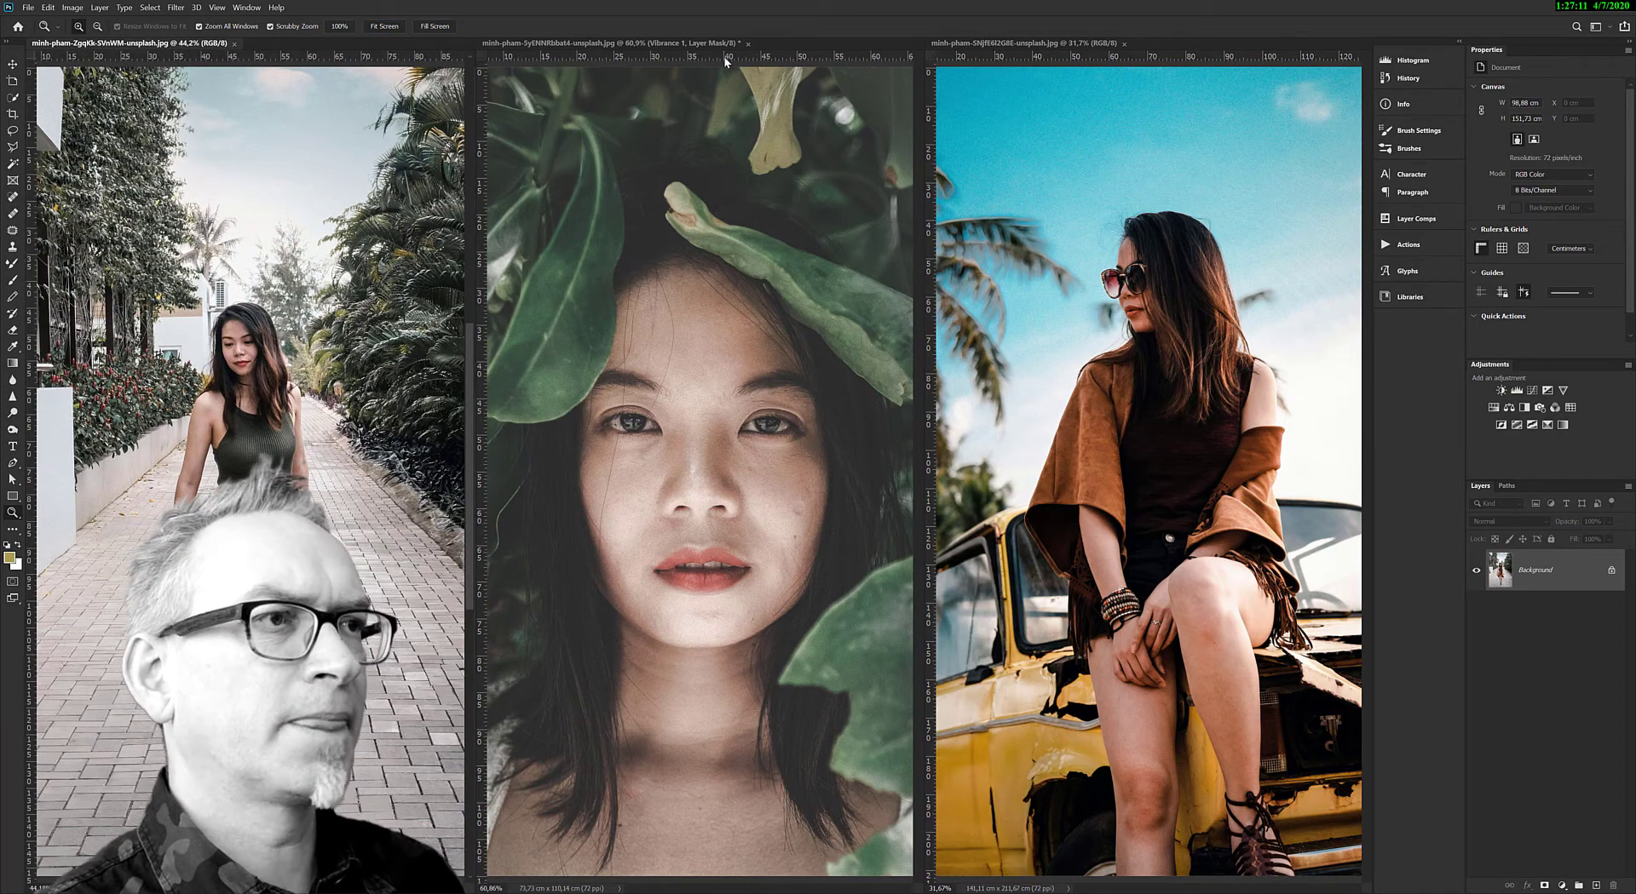
Copy the Vibrance 1 and Curves 1 layers together from the leaf portrait into the other two photos
{"action": "left_click", "coordinate": [692, 41]}
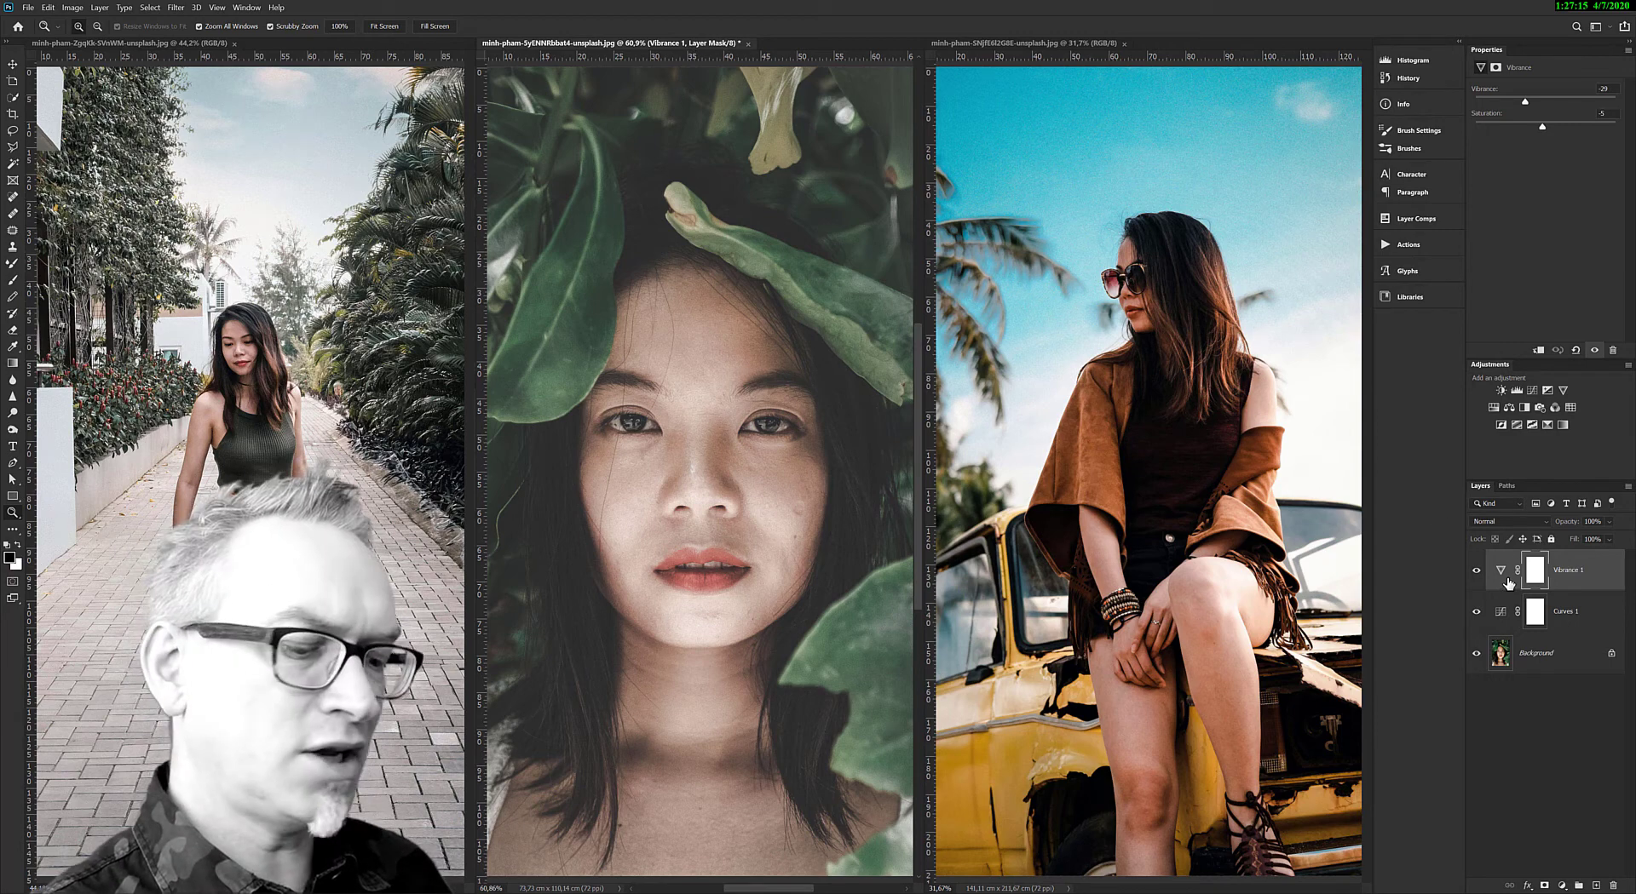
{"action": "left_click", "coordinate": [1502, 615], "text": "shift"}
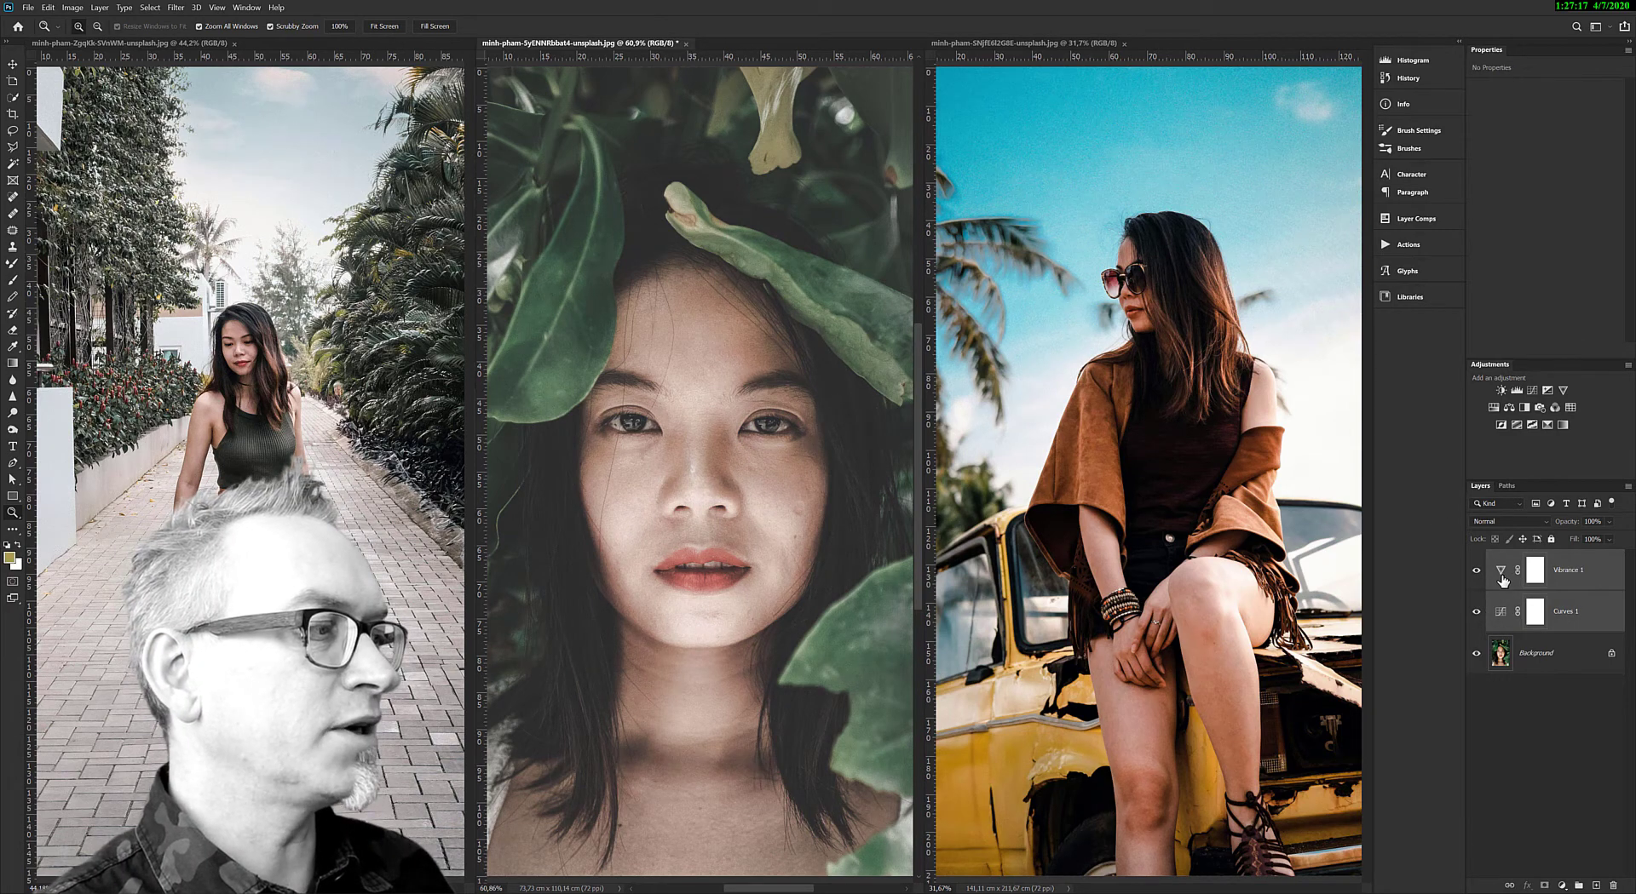
{"action": "left_click_drag", "start_coordinate": [1499, 583], "coordinate": [1098, 336]}
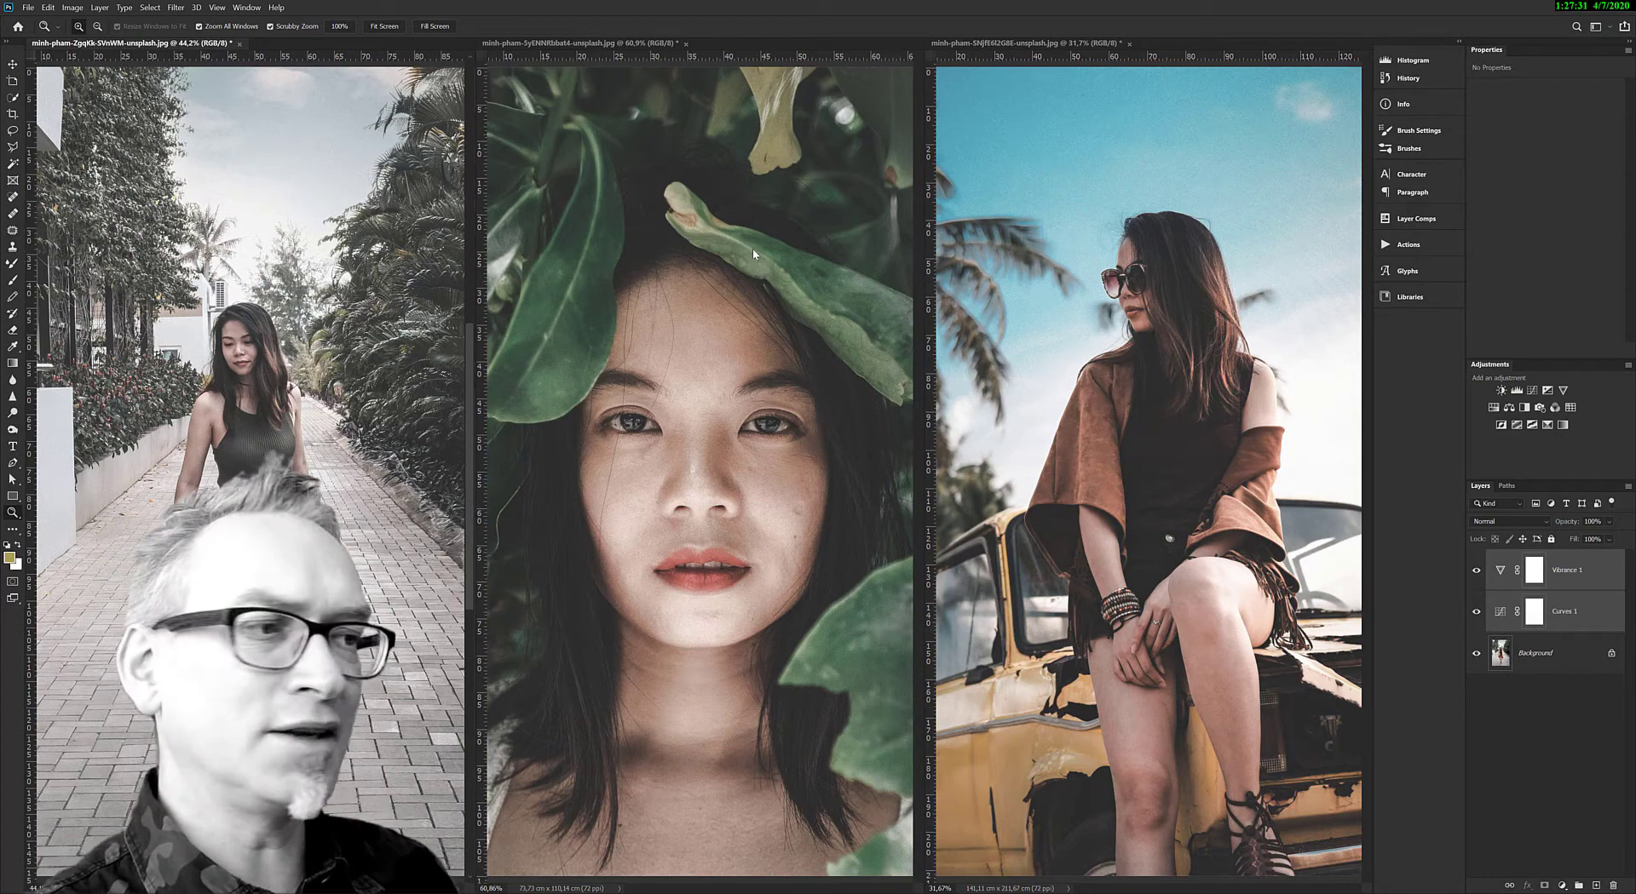
Set the copied Vibrance layer's Vibrance to -9 in the walkway photo and to -45 in the yellow car photo
{"action": "left_click", "coordinate": [1501, 573]}
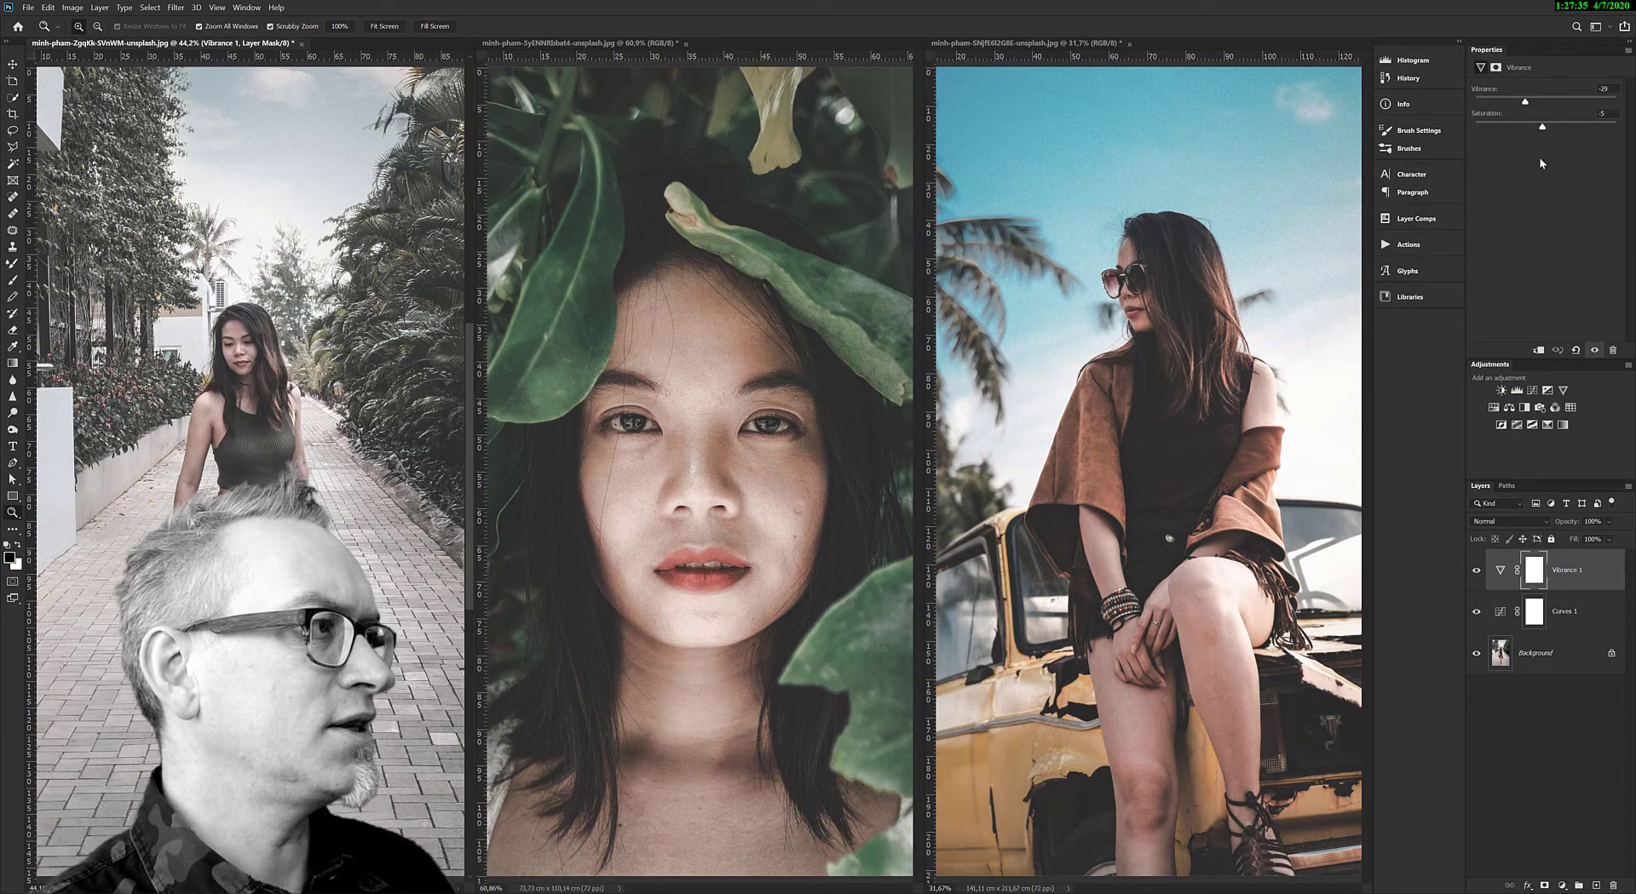
{"action": "left_click_drag", "start_coordinate": [1530, 103], "coordinate": [1540, 103]}
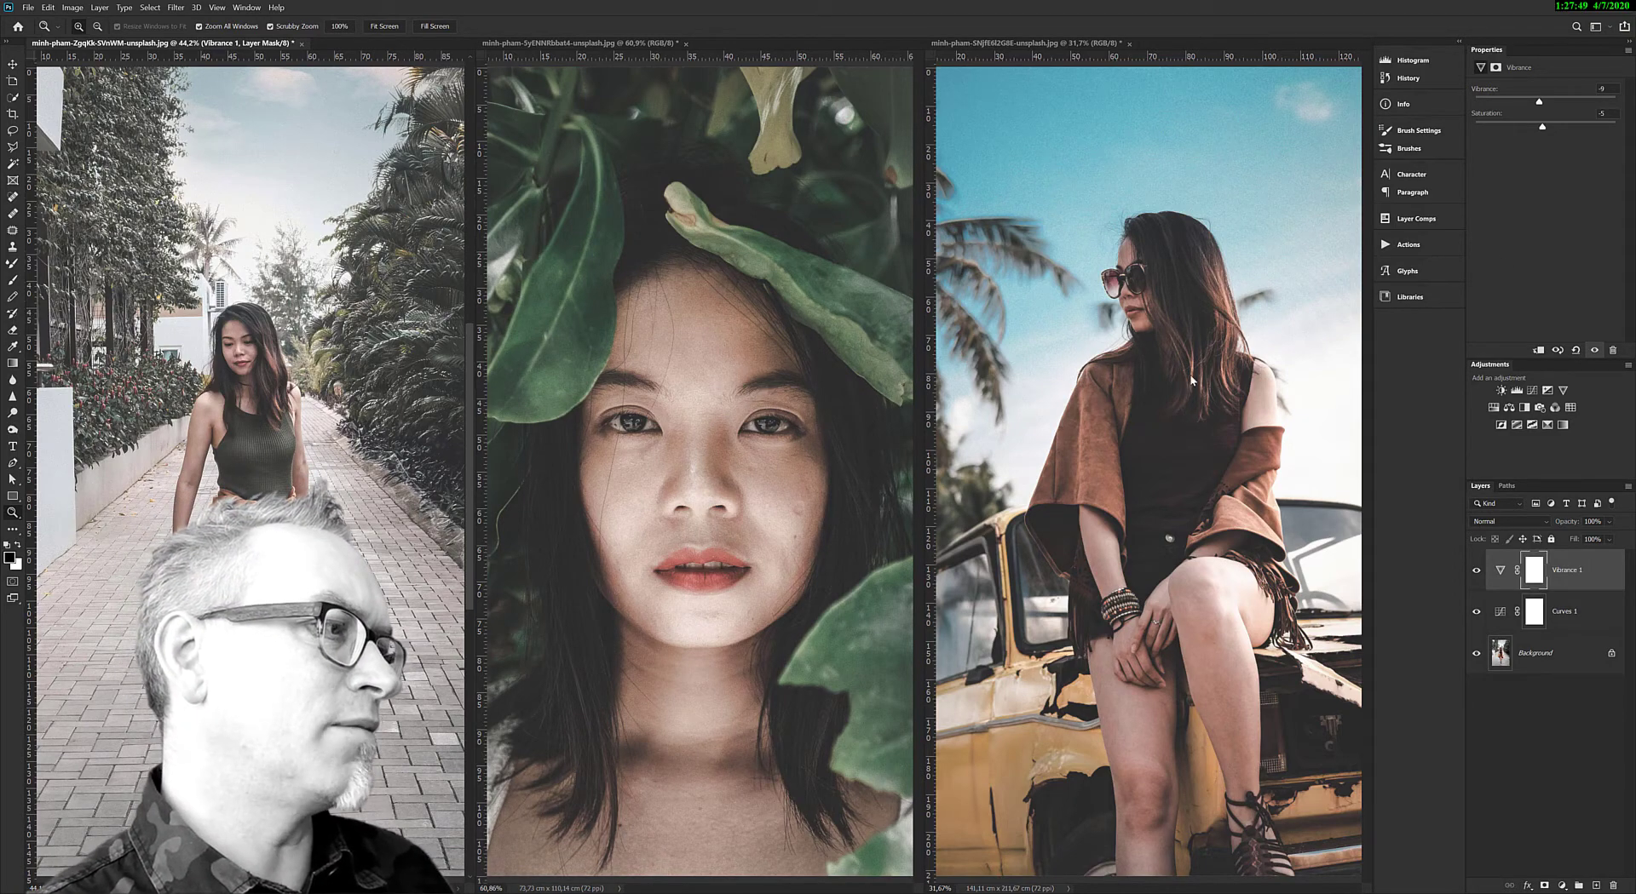
{"action": "left_click", "coordinate": [1310, 423]}
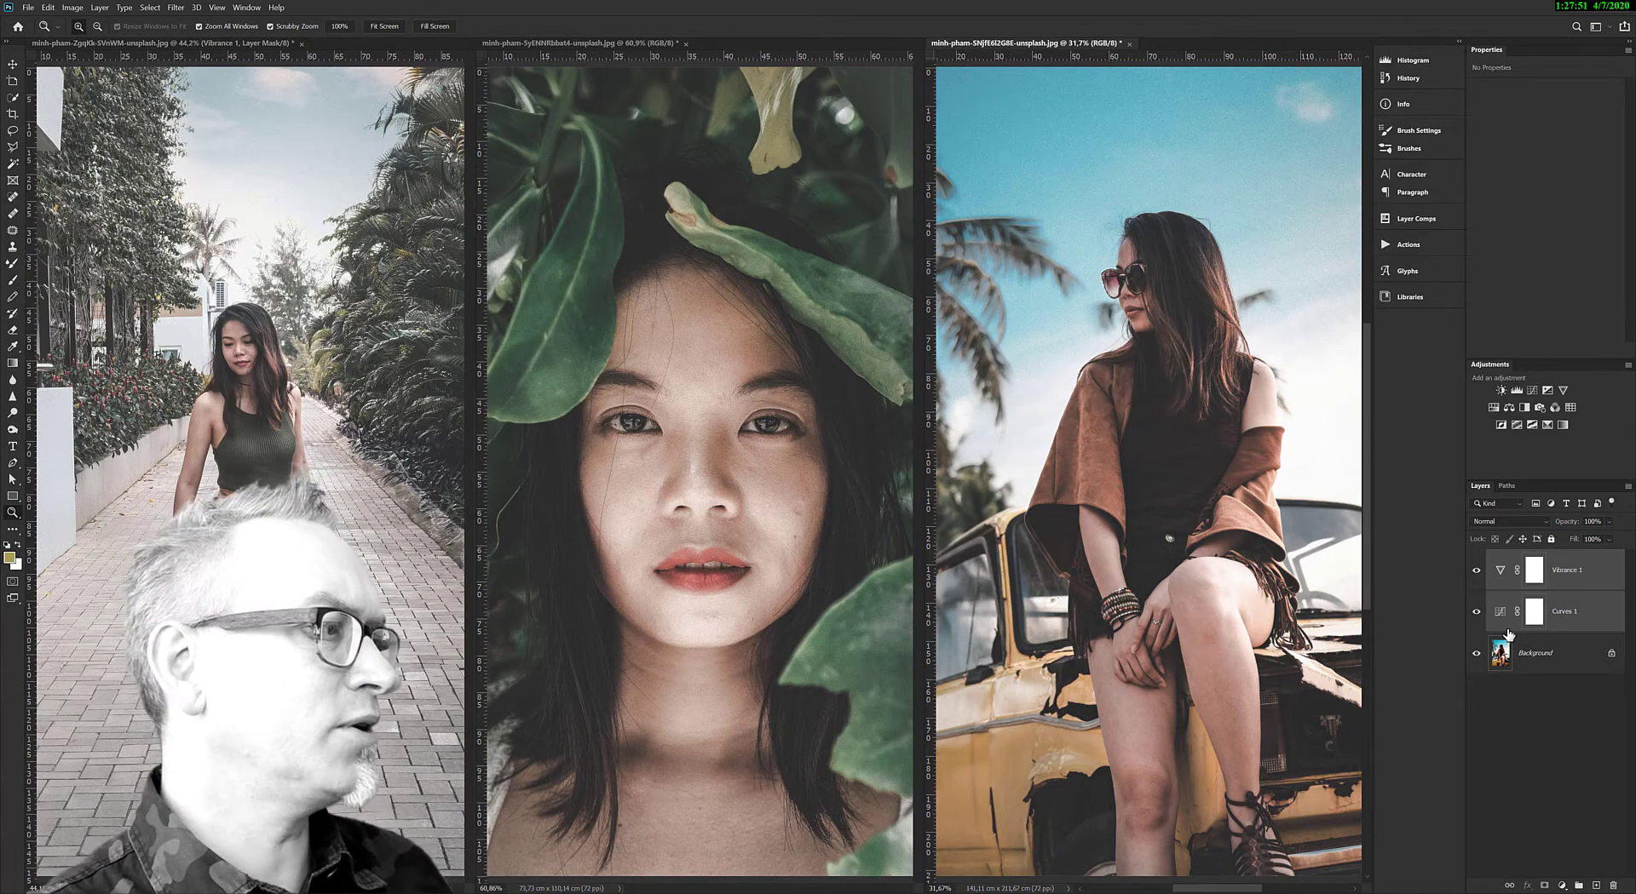
{"action": "left_click", "coordinate": [1504, 580]}
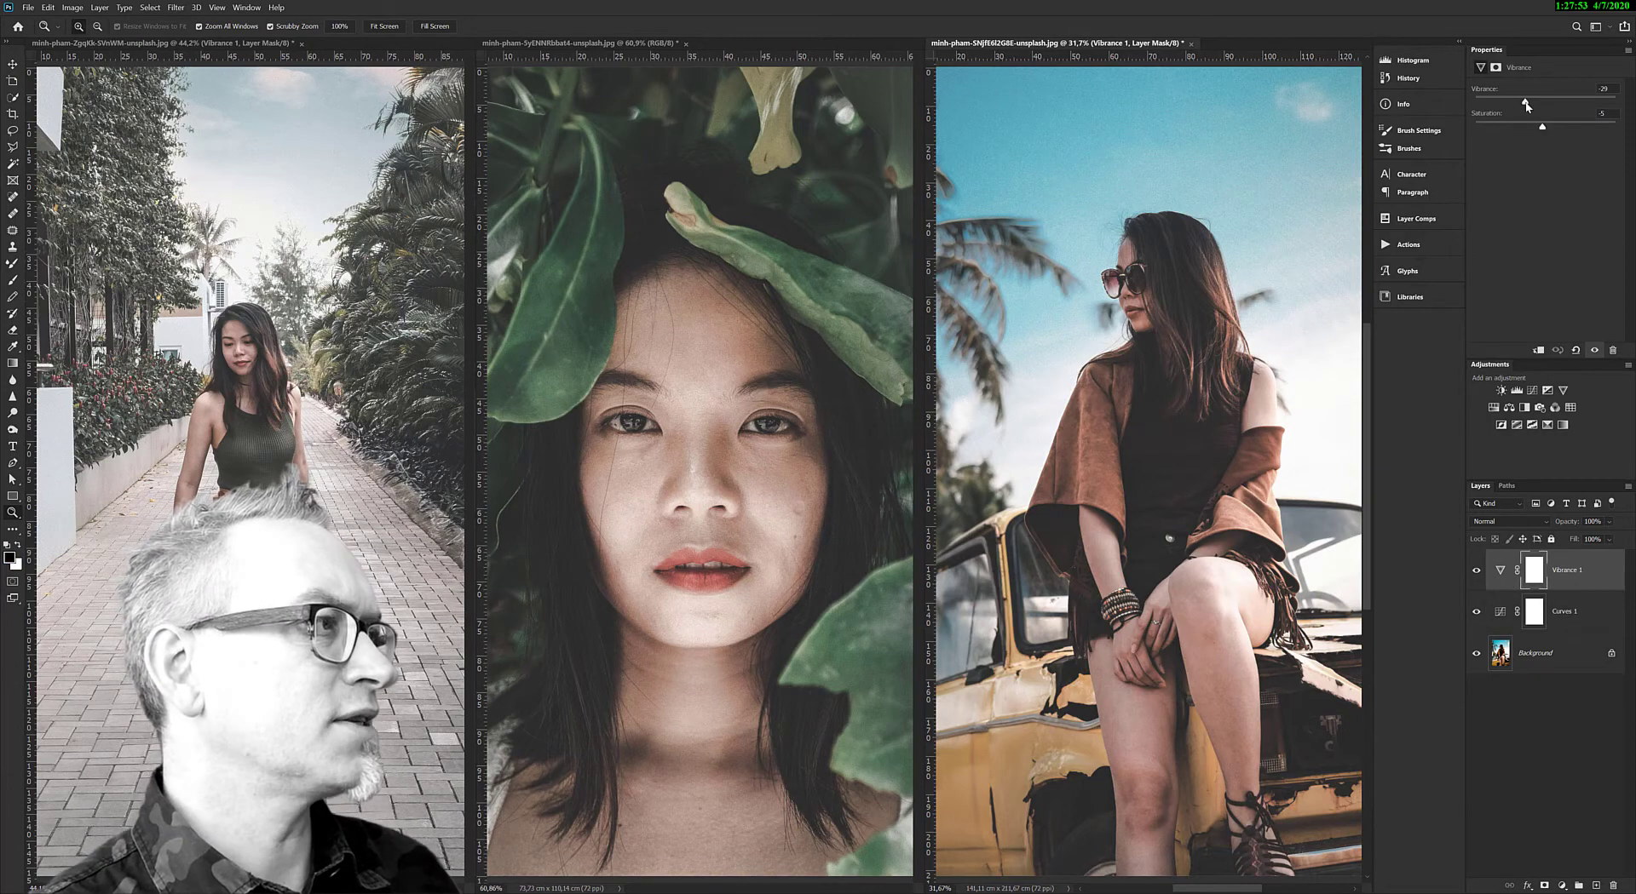
{"action": "left_click_drag", "start_coordinate": [1526, 103], "coordinate": [1516, 106]}
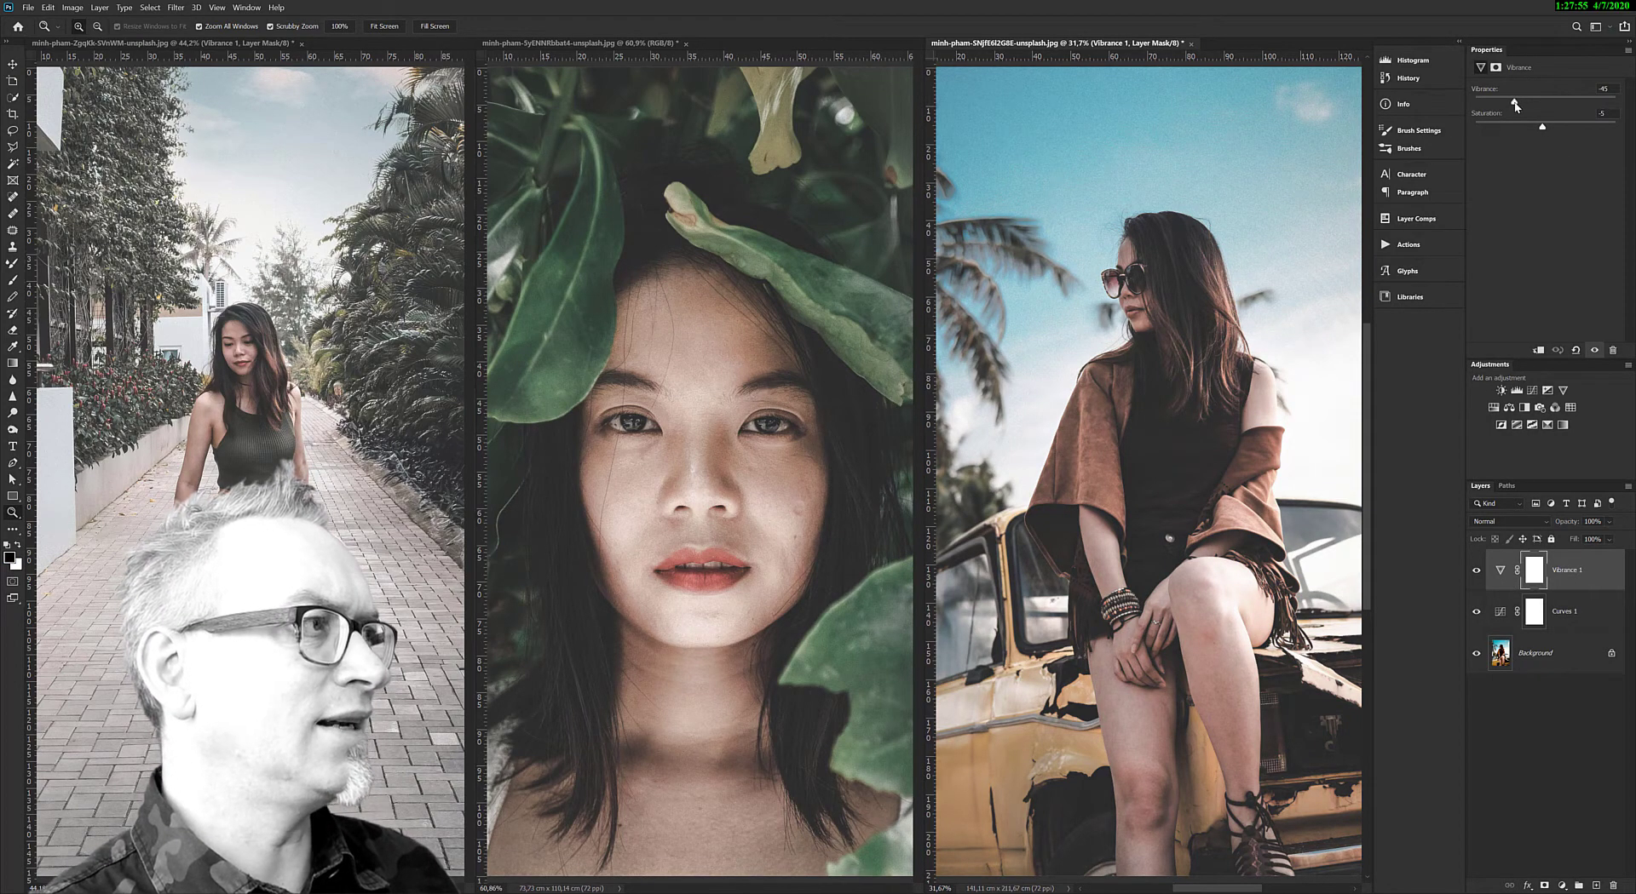